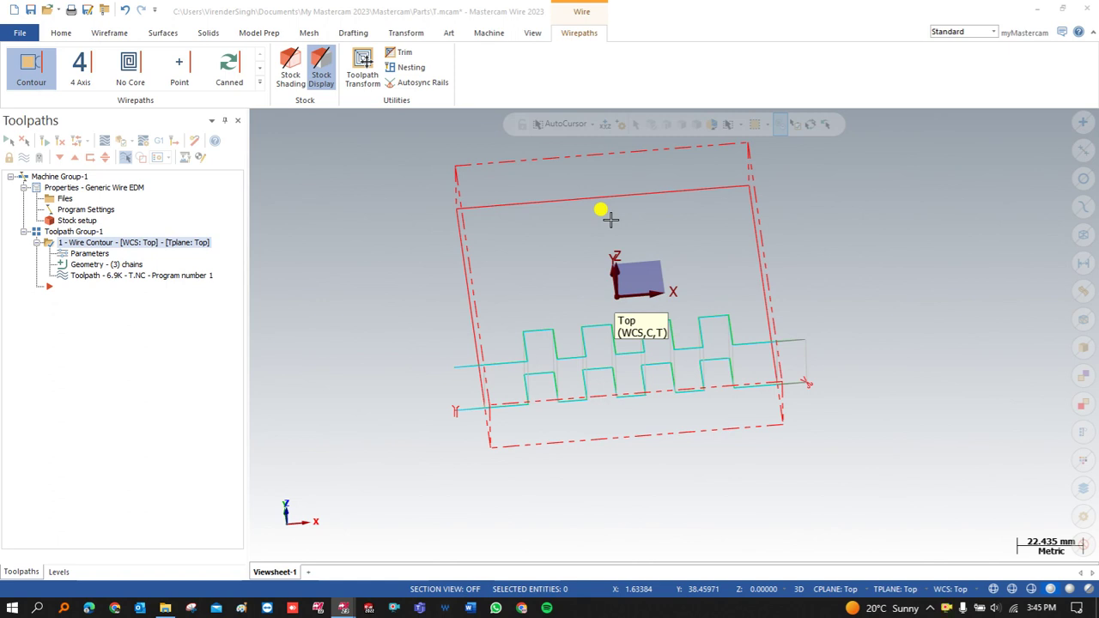
- Switch to the top view and open the wire contour's cut parameters, toggling the rough cut off and back on
right_click(393, 255)
click(398, 337)
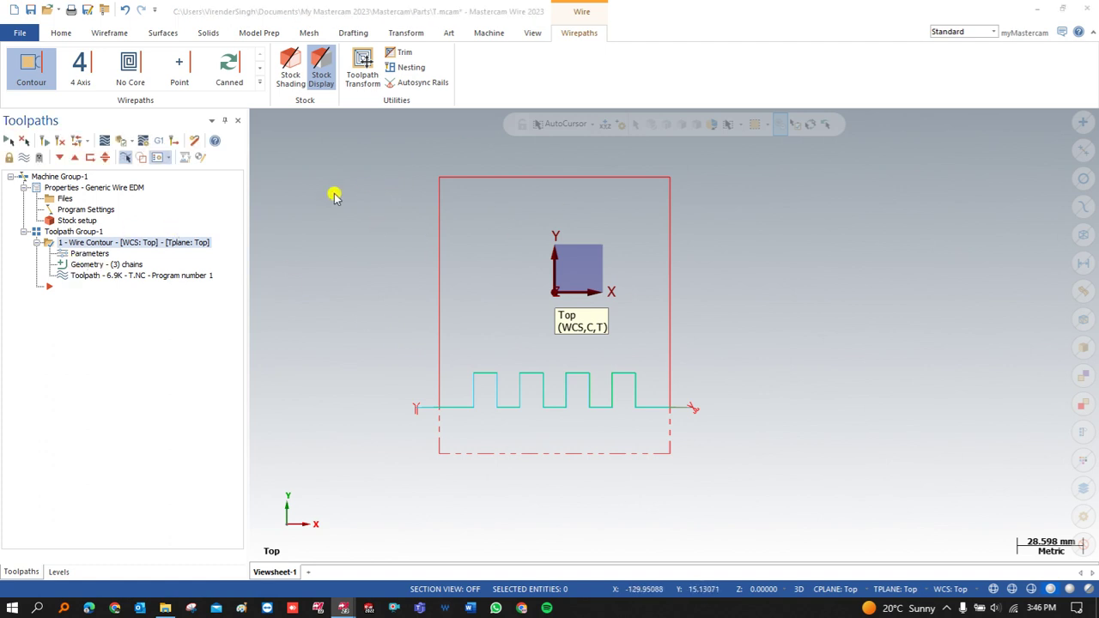
click(89, 253)
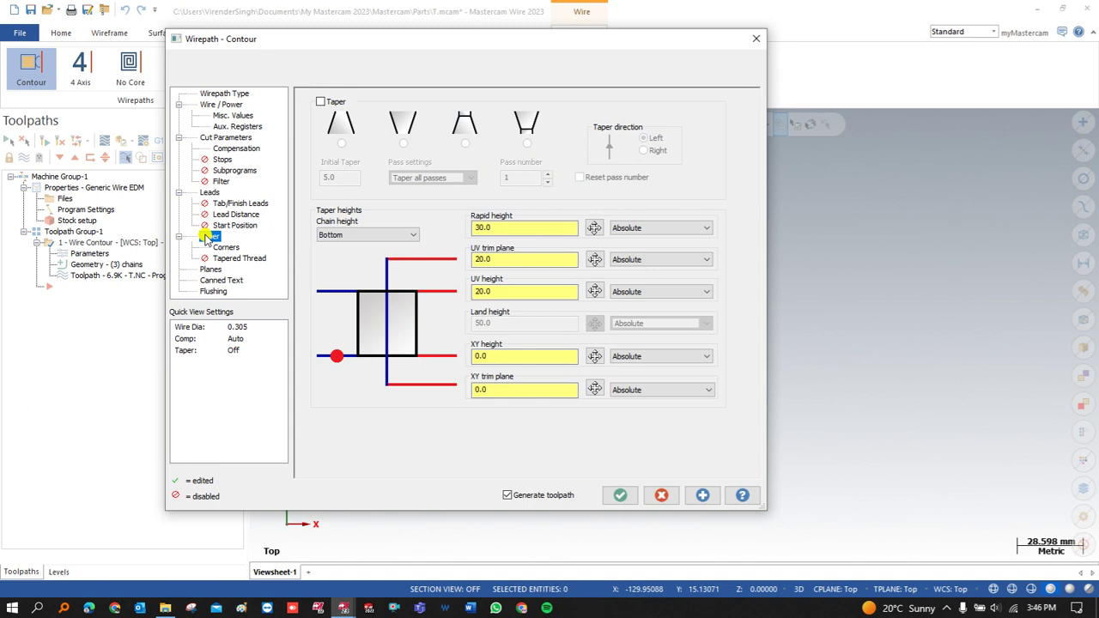
click(223, 138)
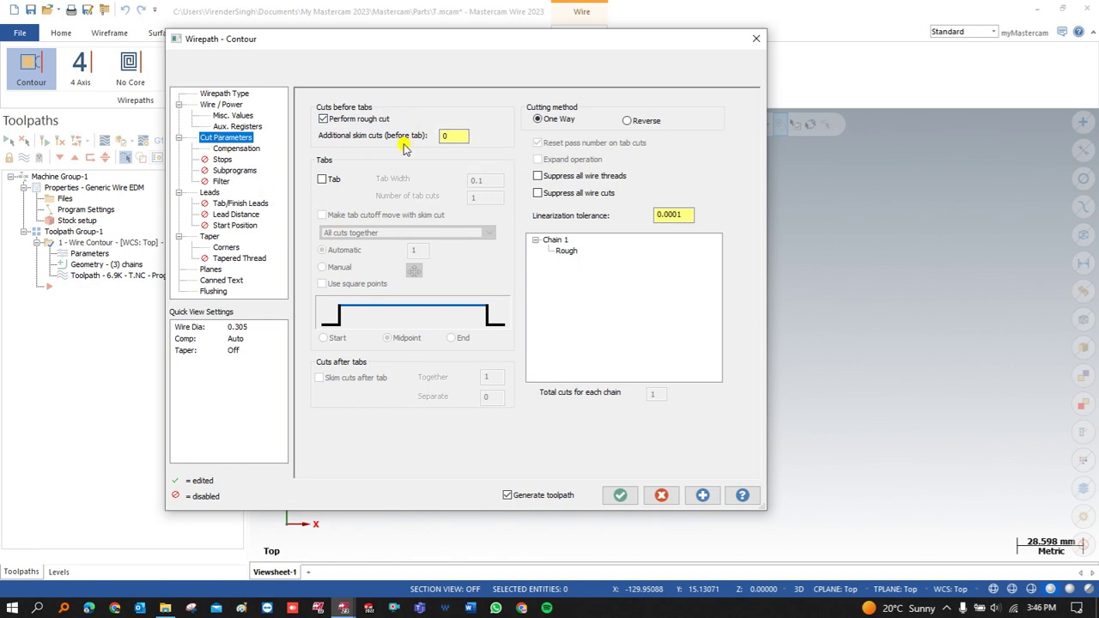
click(324, 119)
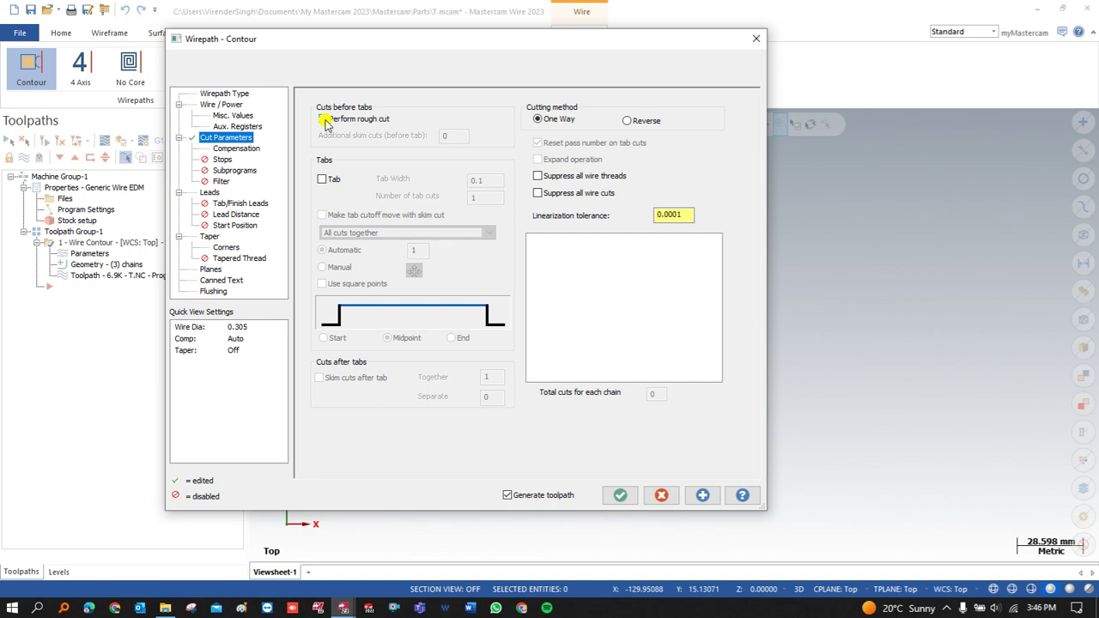
click(325, 122)
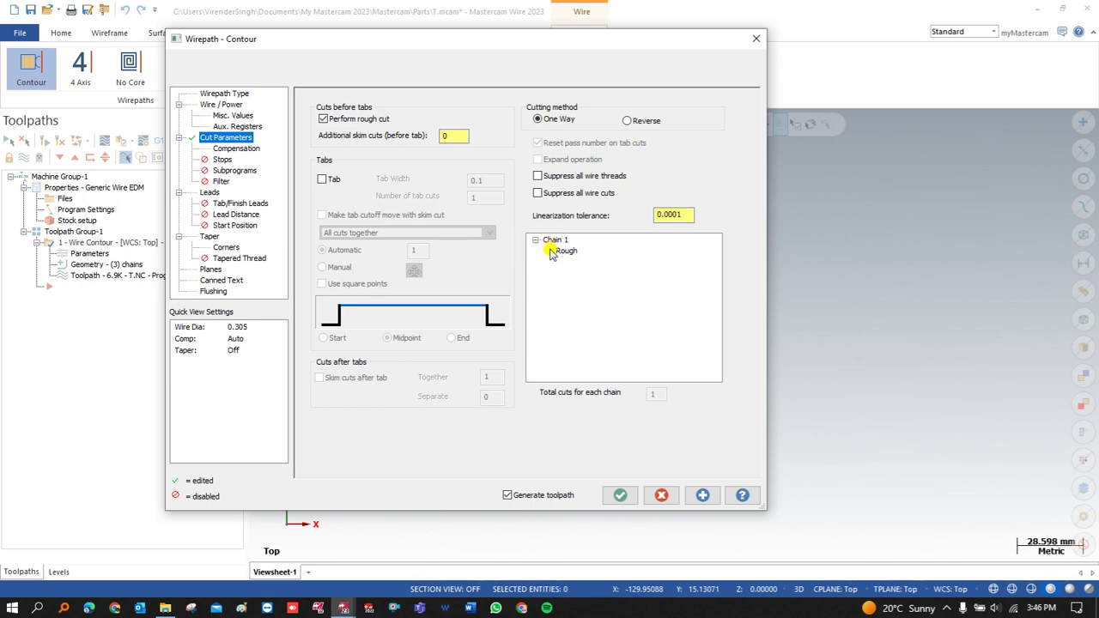
- Set the additional skim cuts before tab to 1 and backplot the regenerated wire contour toolpath
double_click(433, 134)
text(1)
double_click(445, 136)
click(620, 495)
click(104, 140)
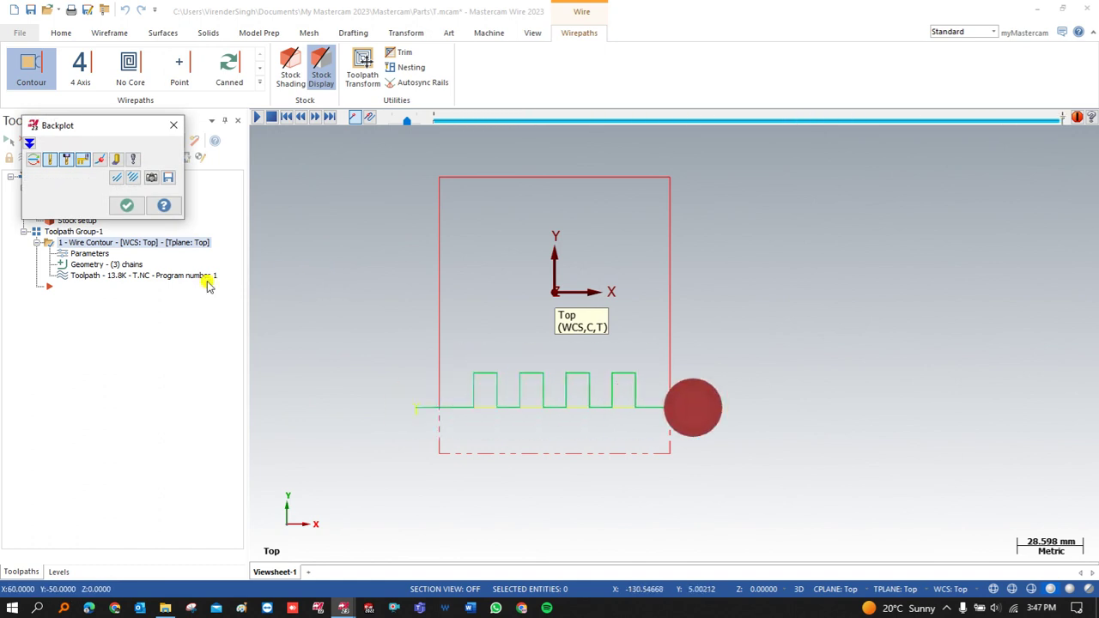
click(125, 206)
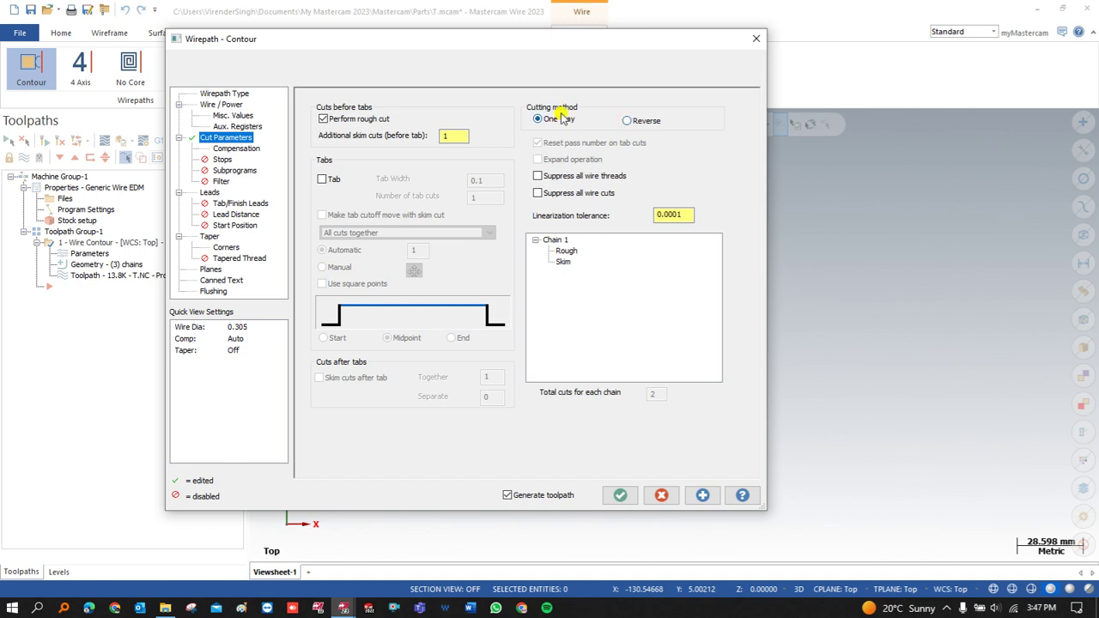
- Try the Reverse cutting method for the wire contour, backplot it, and restore the One Way method
click(627, 120)
click(618, 494)
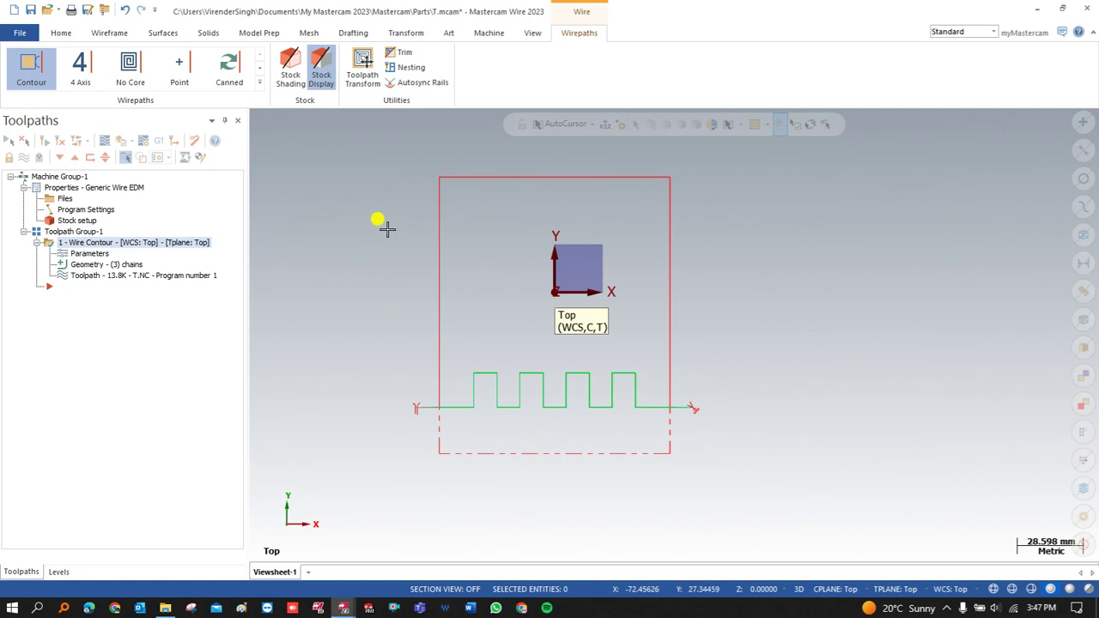
click(104, 141)
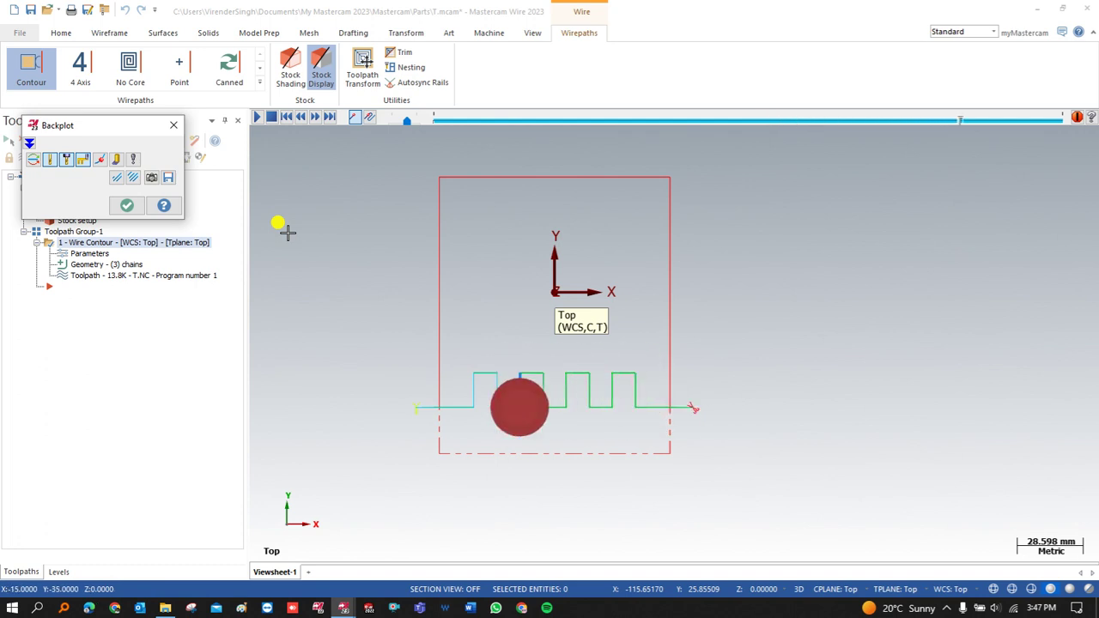
click(125, 206)
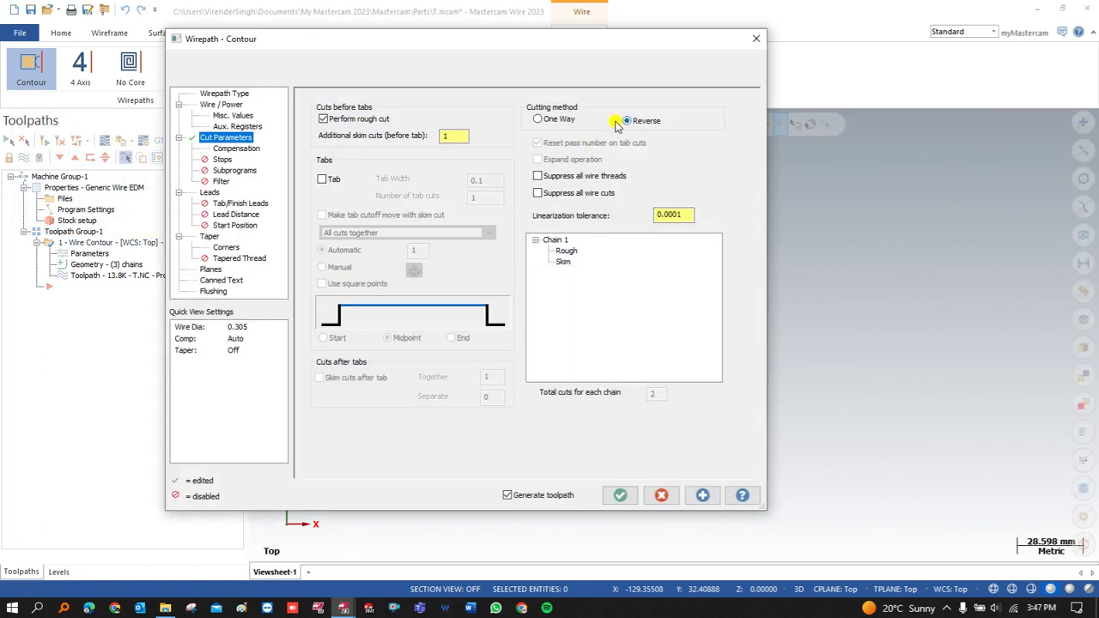
click(558, 120)
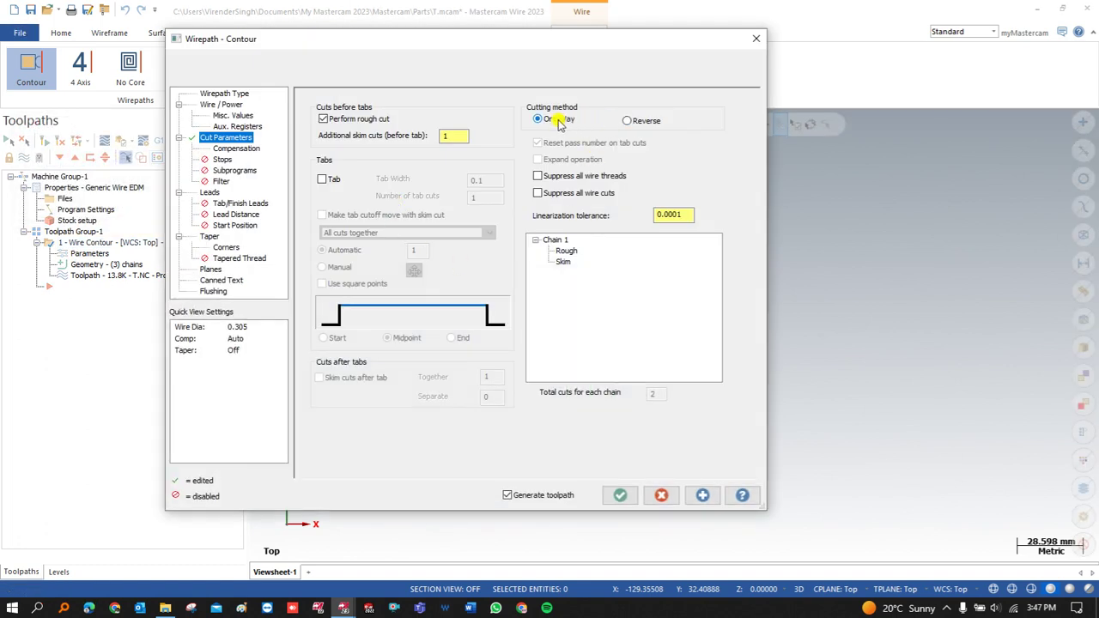
- Enable the tab for the wire contour, set the tab width to 3, and regenerate the toolpath
click(323, 180)
click(323, 179)
click(321, 179)
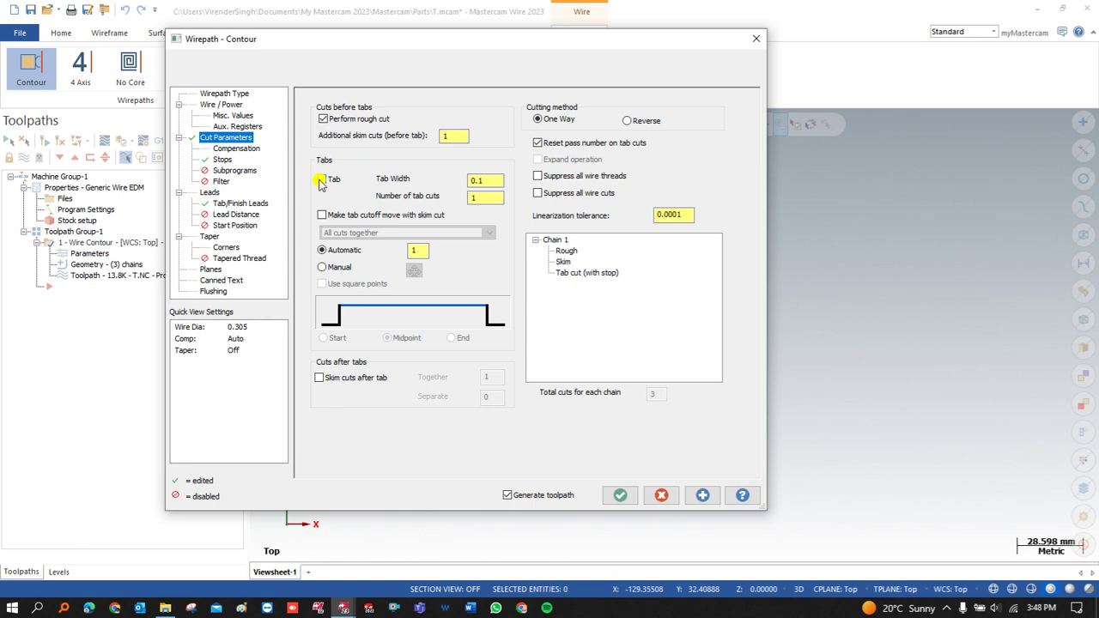
click(321, 181)
click(325, 182)
click(321, 183)
double_click(480, 180)
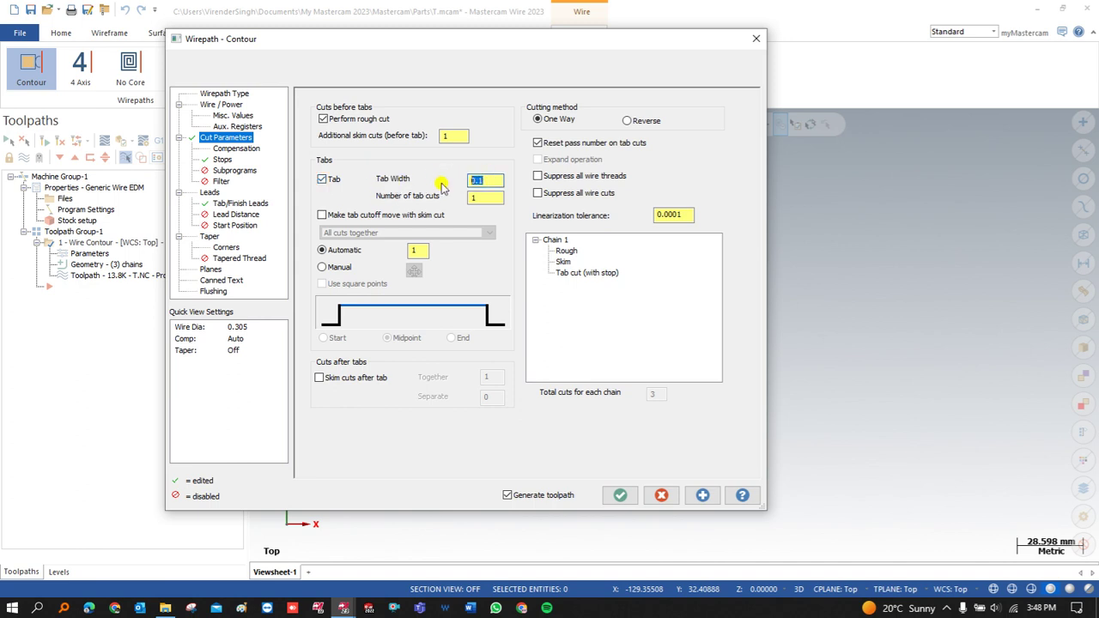
text(3)
key(Return)
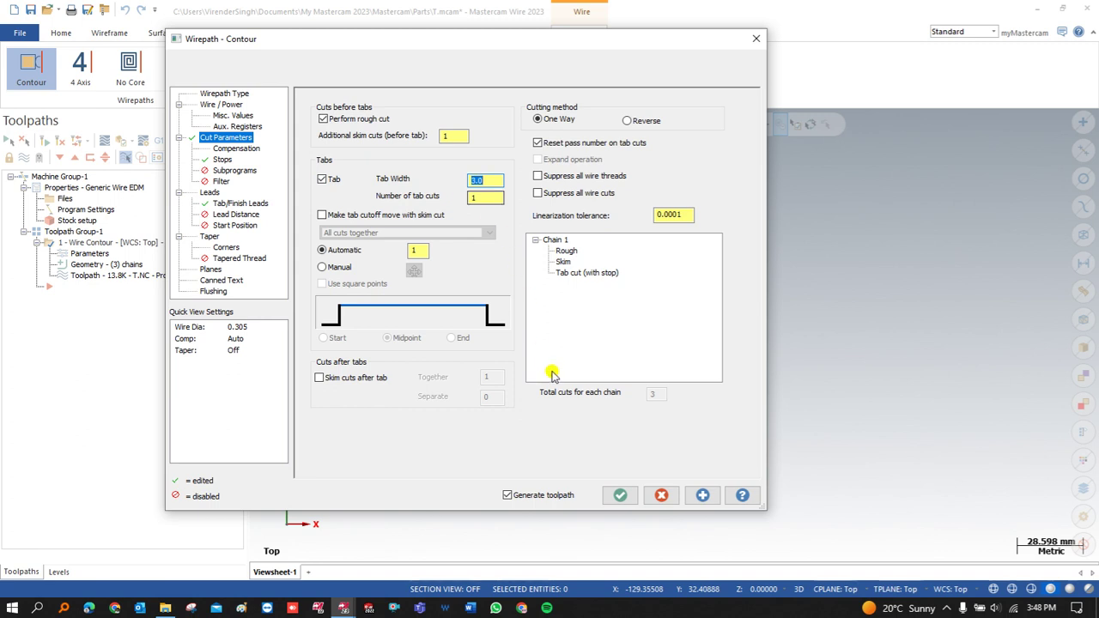
click(620, 496)
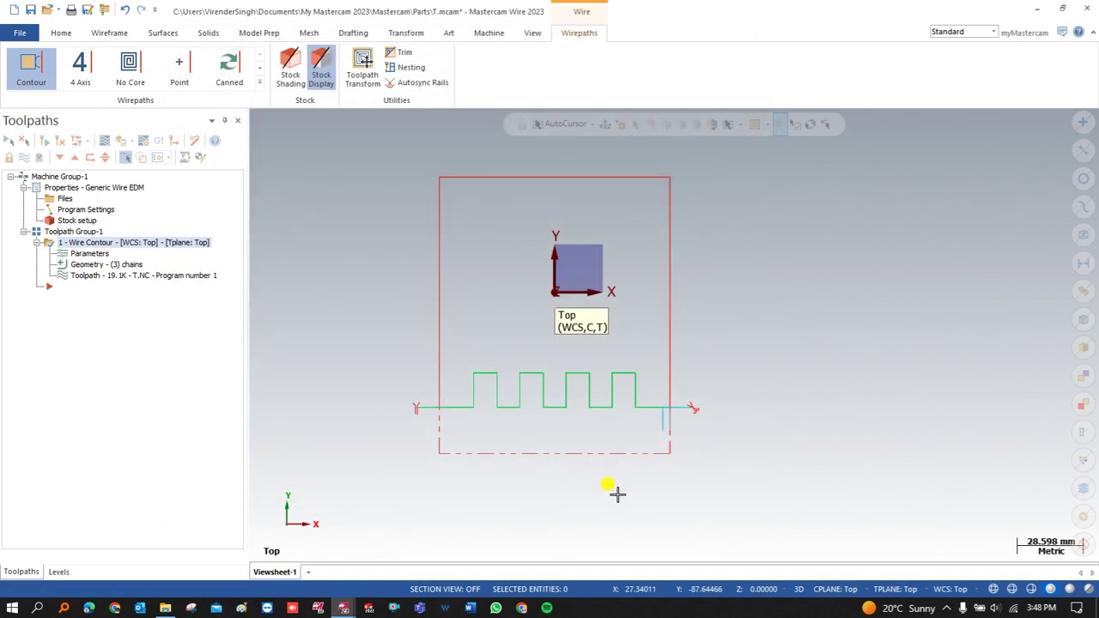
- Backplot the wire contour with its tab and hide the red disc shown around the wire
scroll(669, 430, up, 2)
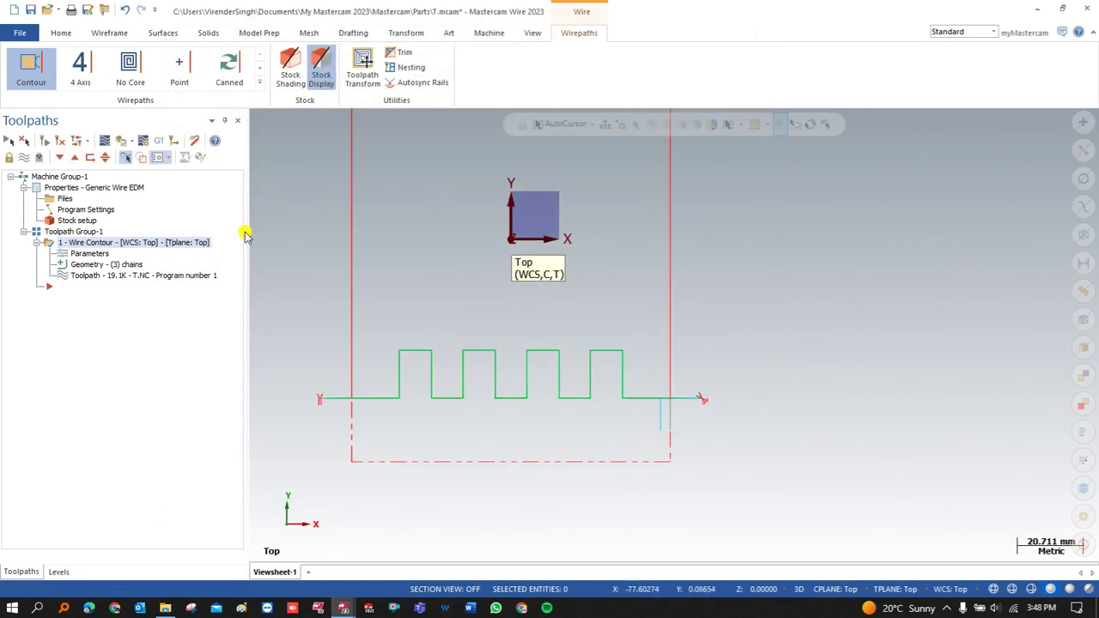
click(104, 140)
key(r)
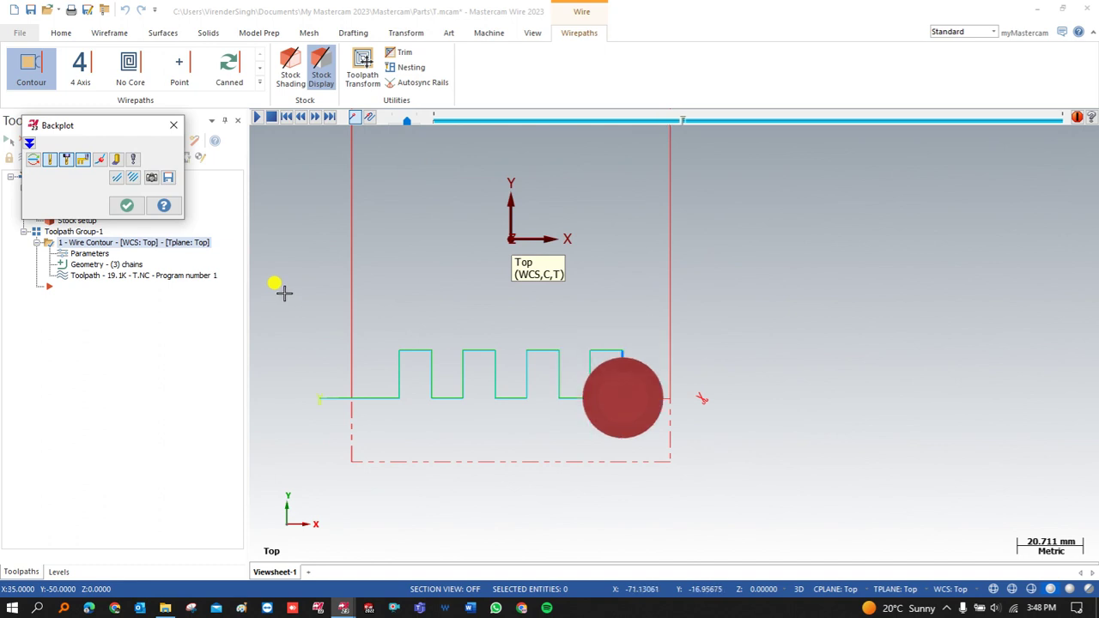
scroll(668, 402, up, 1)
scroll(668, 404, up, 1)
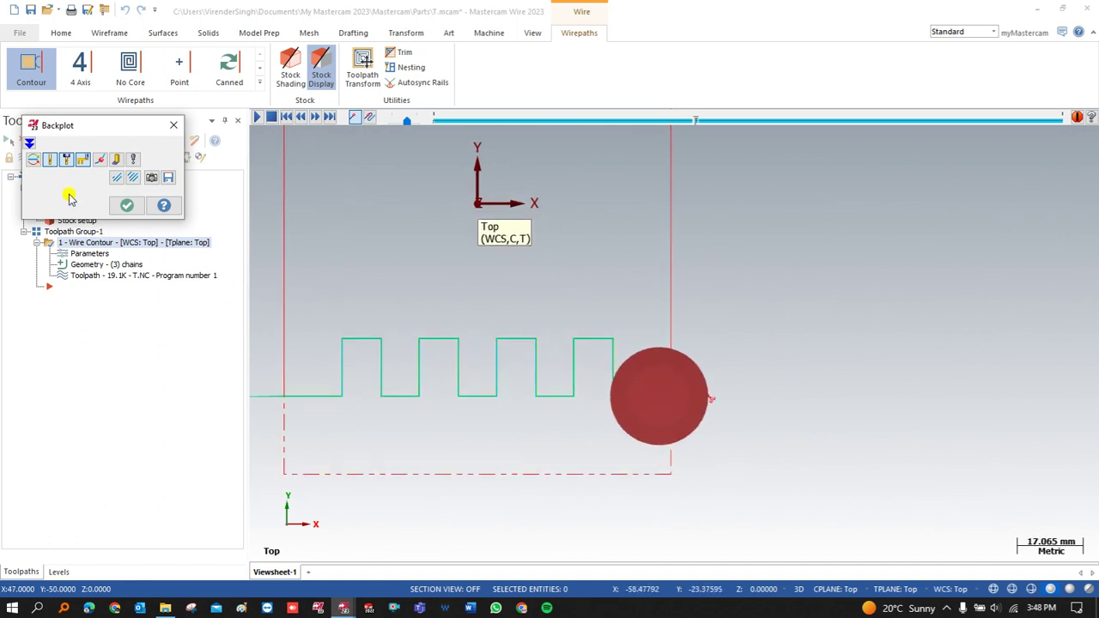
click(71, 163)
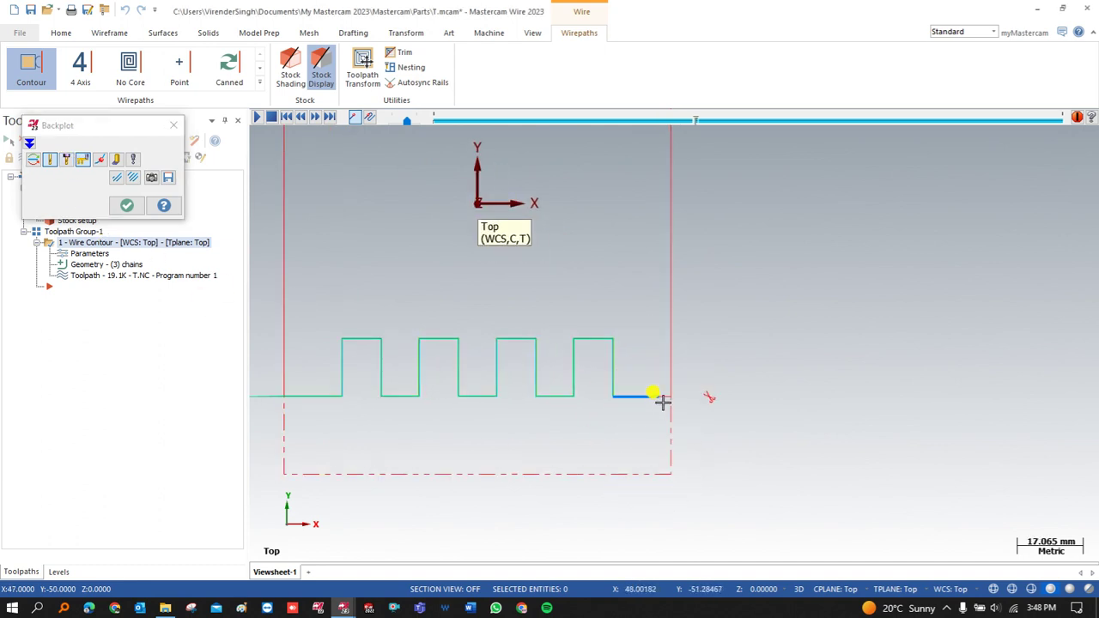
- Examine the backplotted rough, skim and tab cuts at the +X end of the profile, and close the backplot
scroll(658, 398, up, 3)
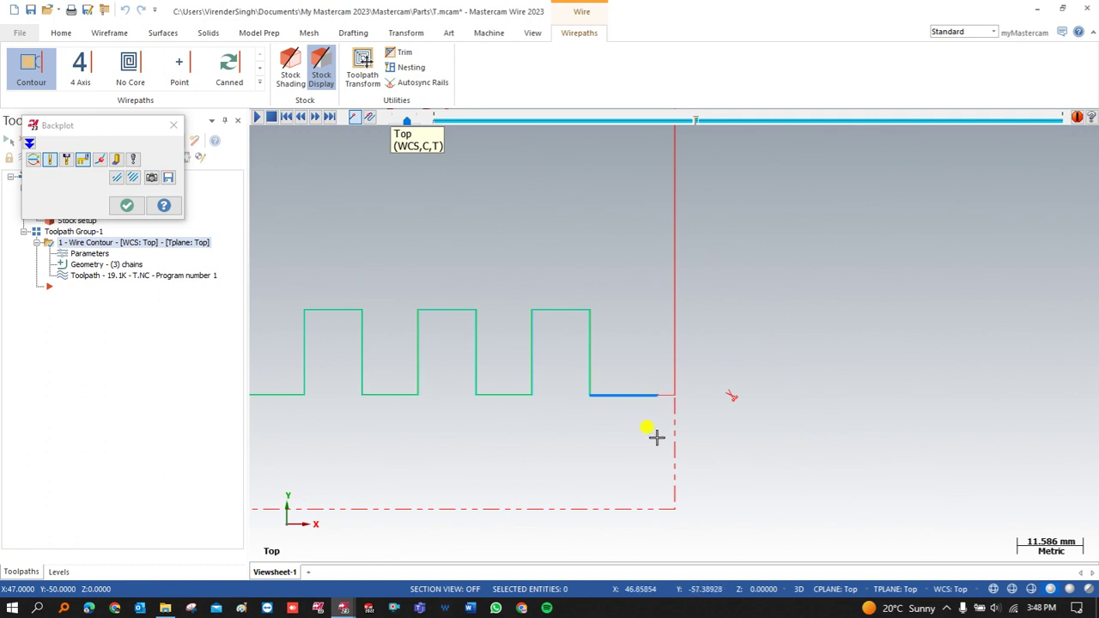
scroll(658, 404, down, 1)
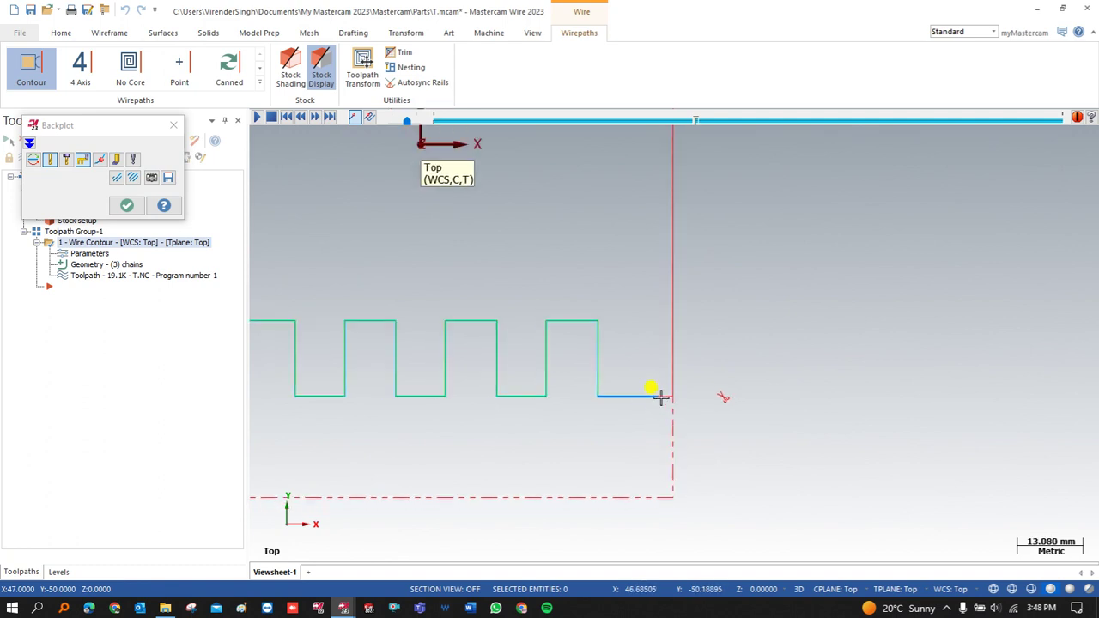
scroll(658, 400, up, 2)
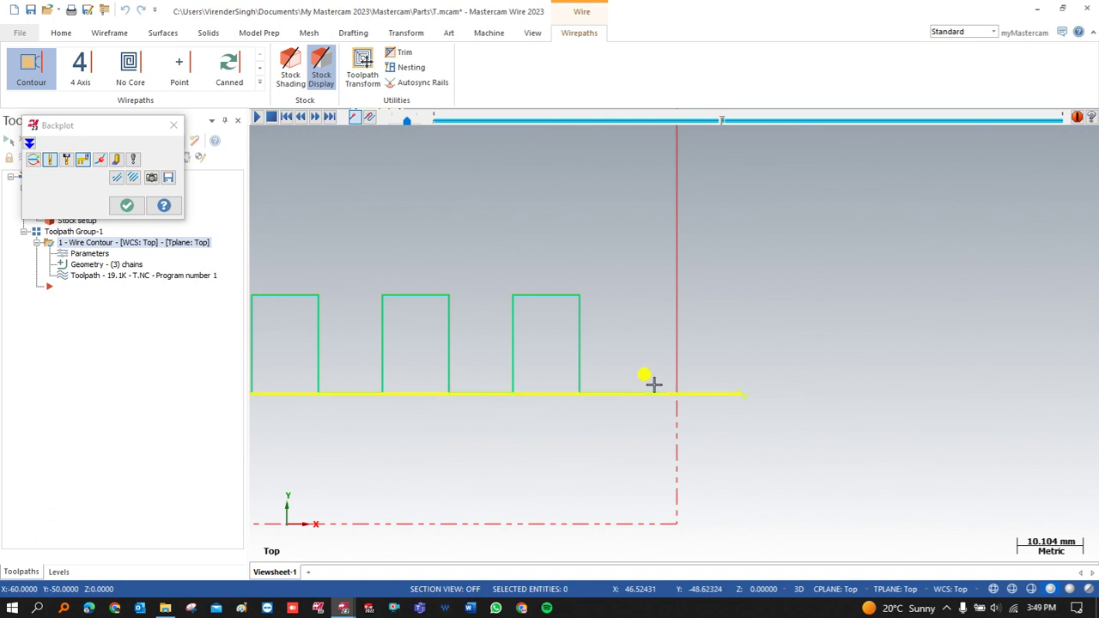
middle_drag(682, 393, 696, 347)
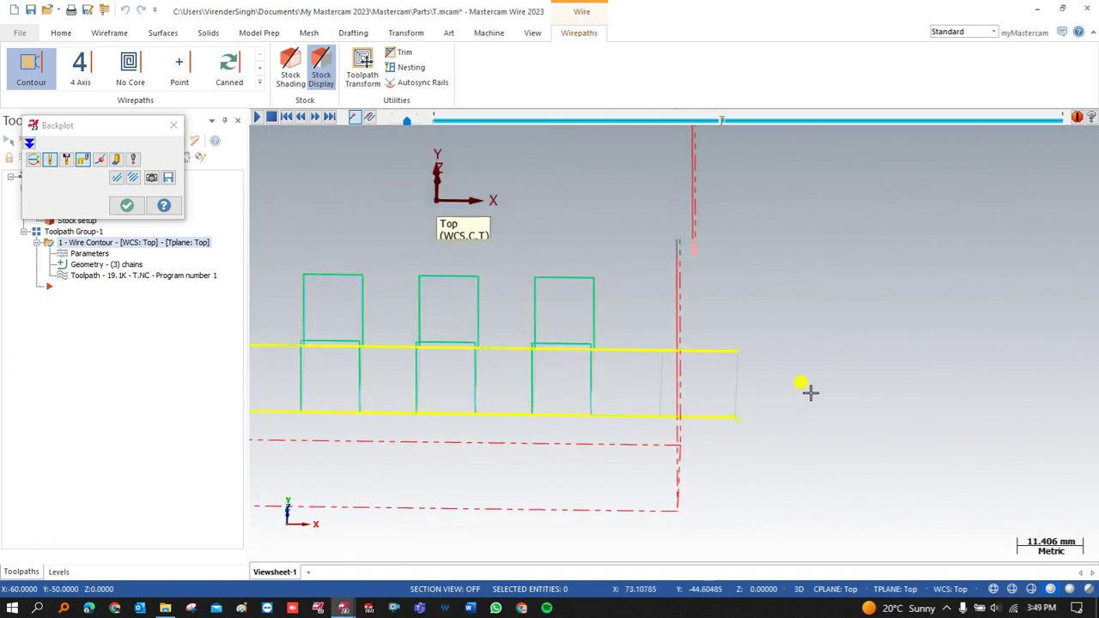
scroll(816, 383, down, 3)
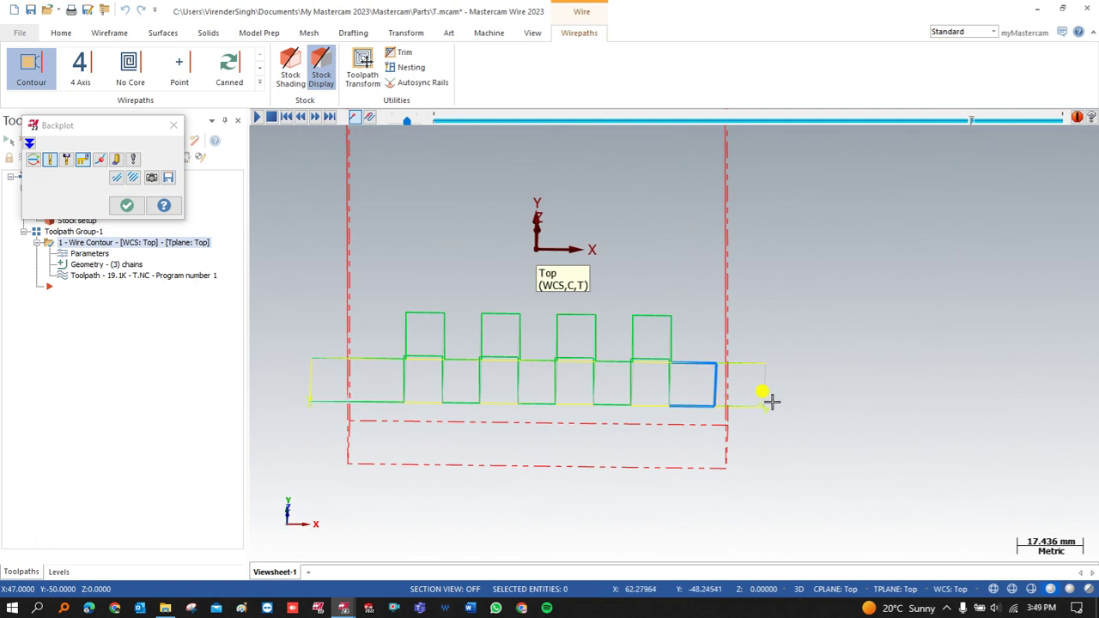
scroll(730, 409, up, 2)
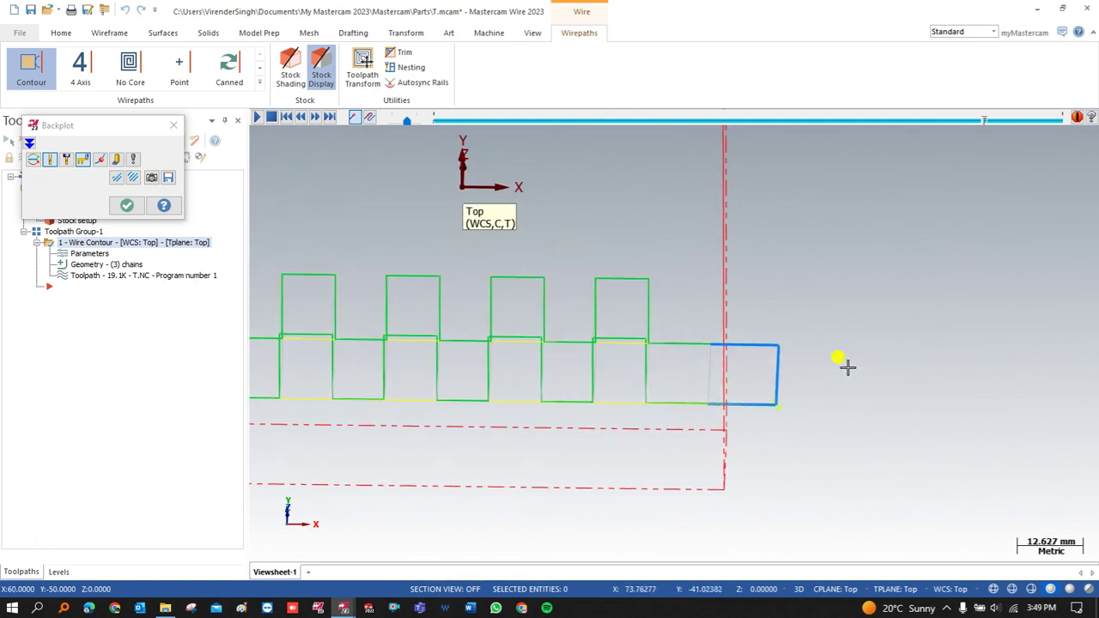
key(Escape)
- Try the option that makes the tab cutoff move with the skim cut, and turn it back off
double_click(89, 254)
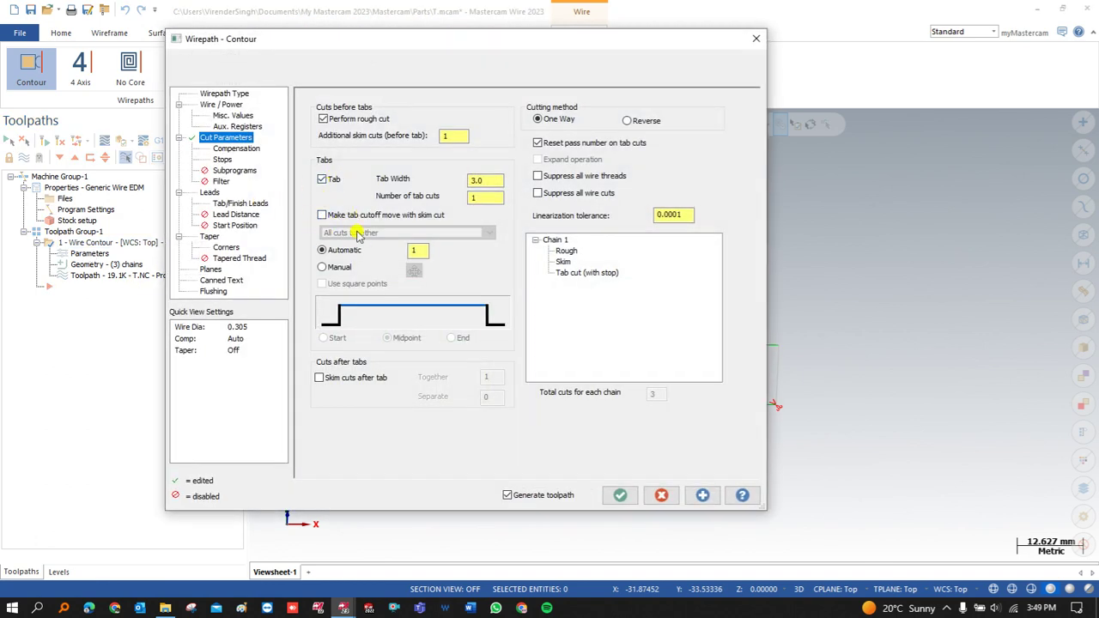
click(323, 215)
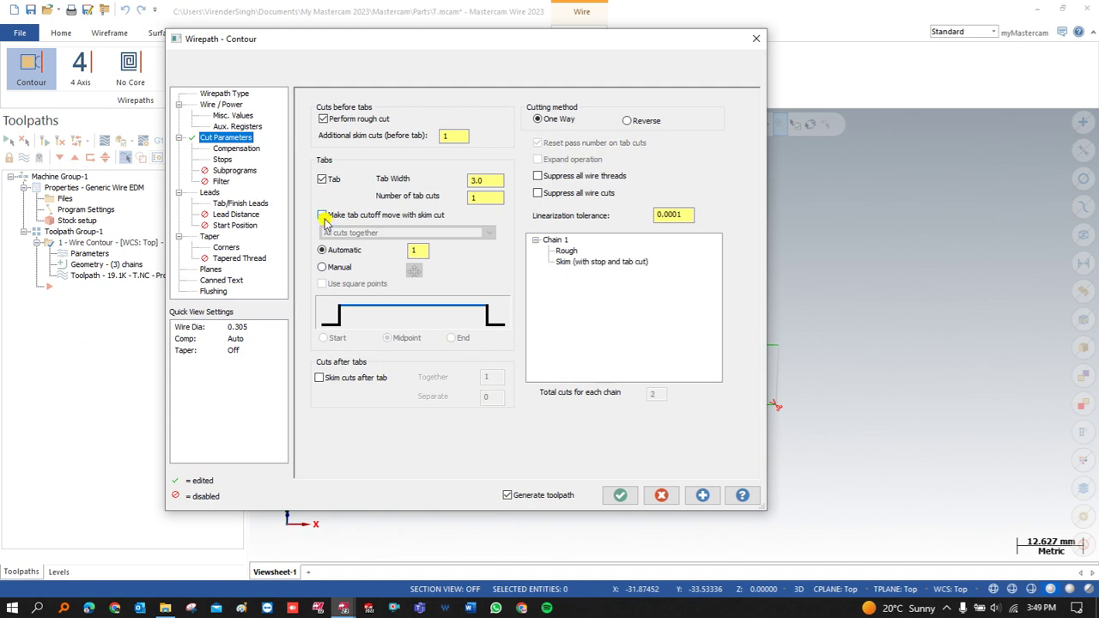
click(322, 216)
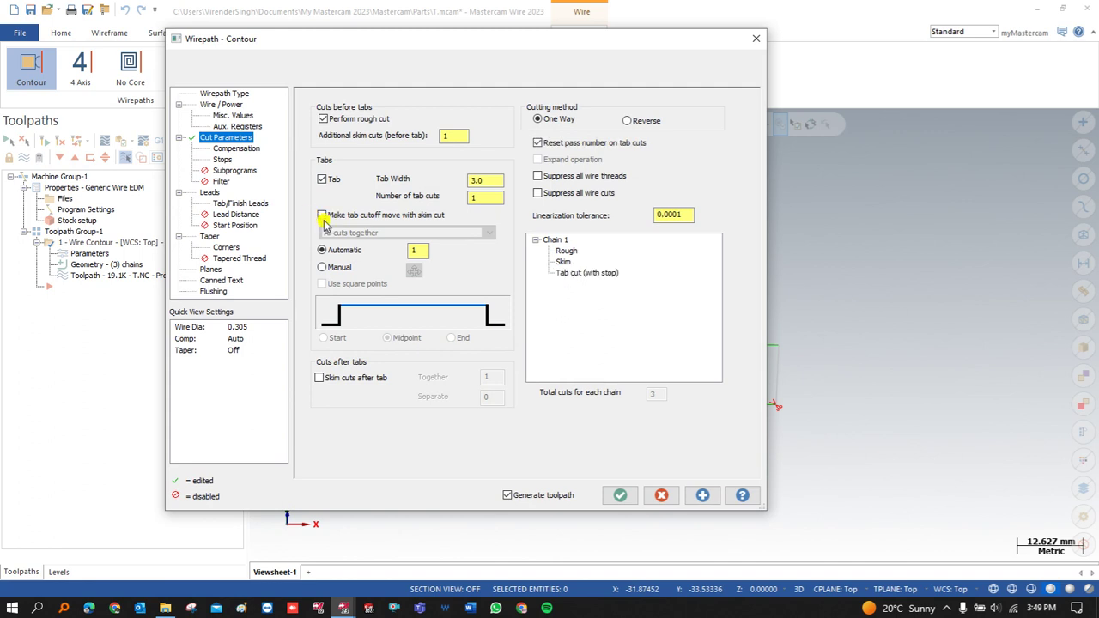
click(620, 496)
- Backplot the wire contour again from the top and at an angle to examine the tab cut past the stock edge
scroll(753, 334, up, 2)
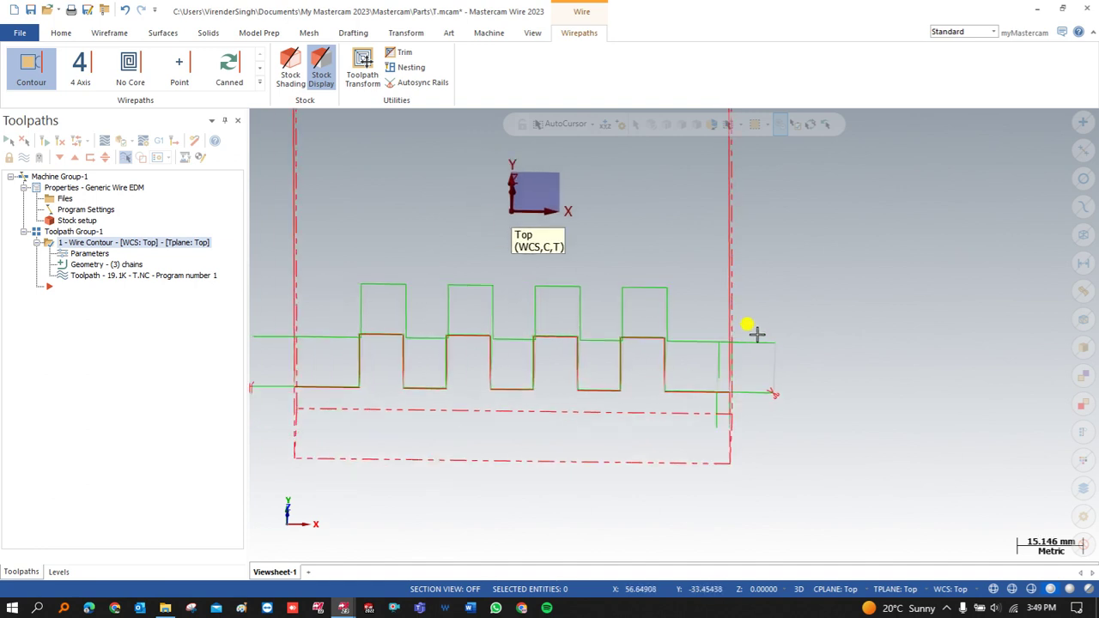
right_click(689, 343)
click(679, 376)
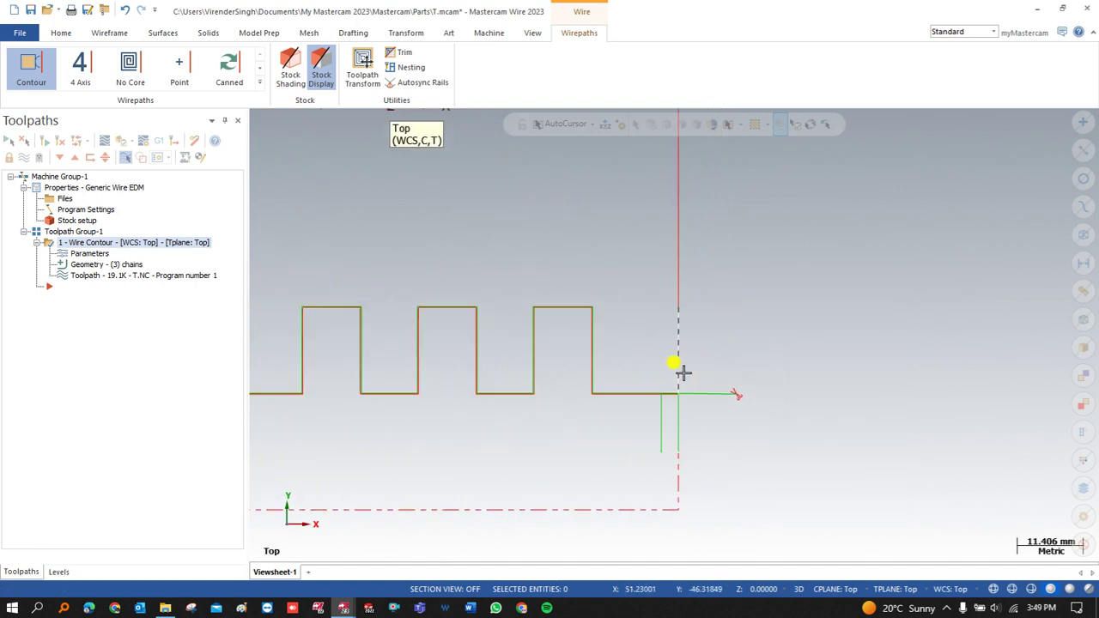
click(104, 140)
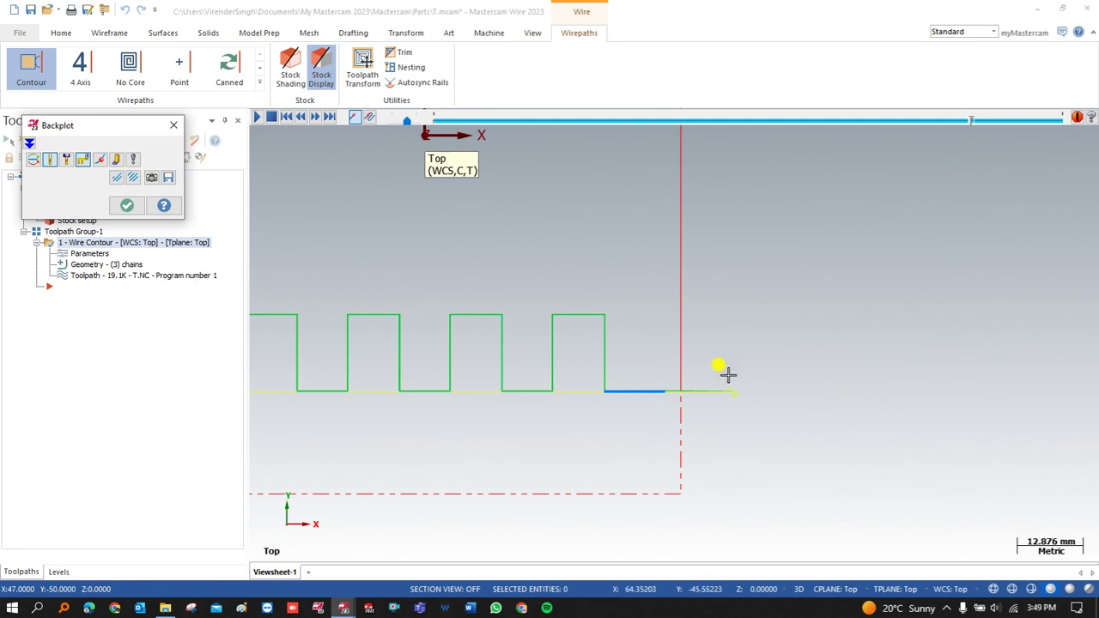
scroll(659, 396, up, 1)
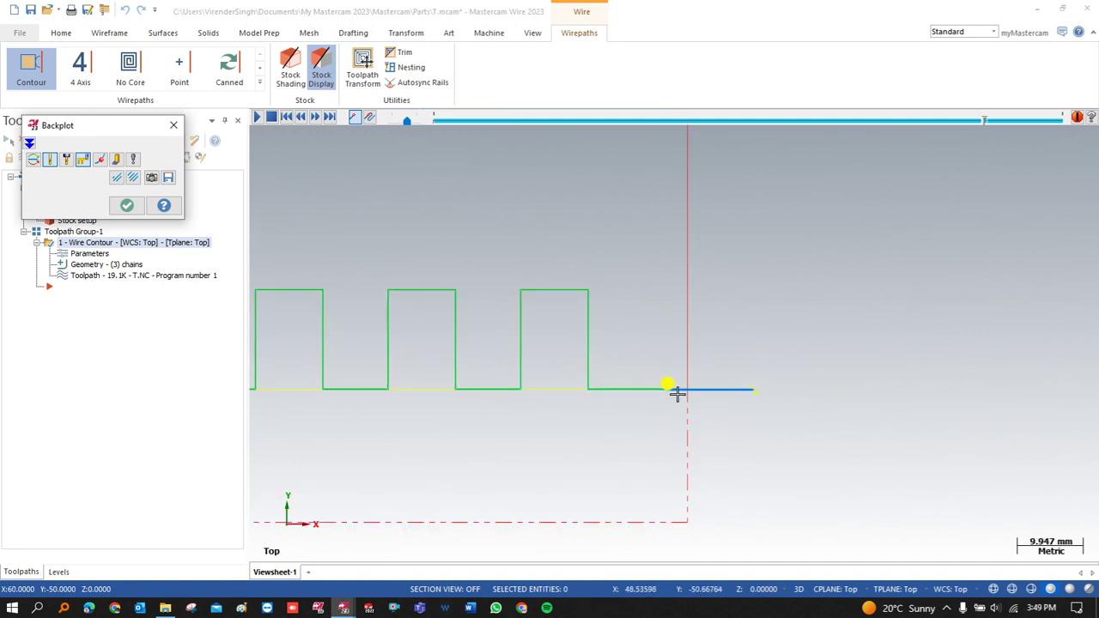
middle_drag(628, 389, 660, 347)
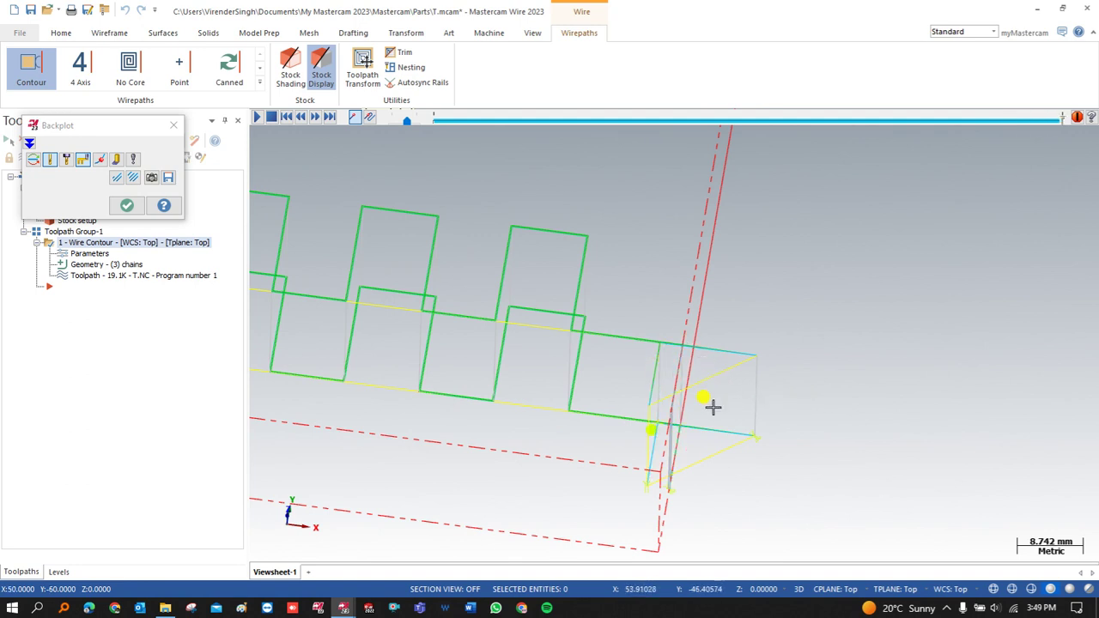
key(Escape)
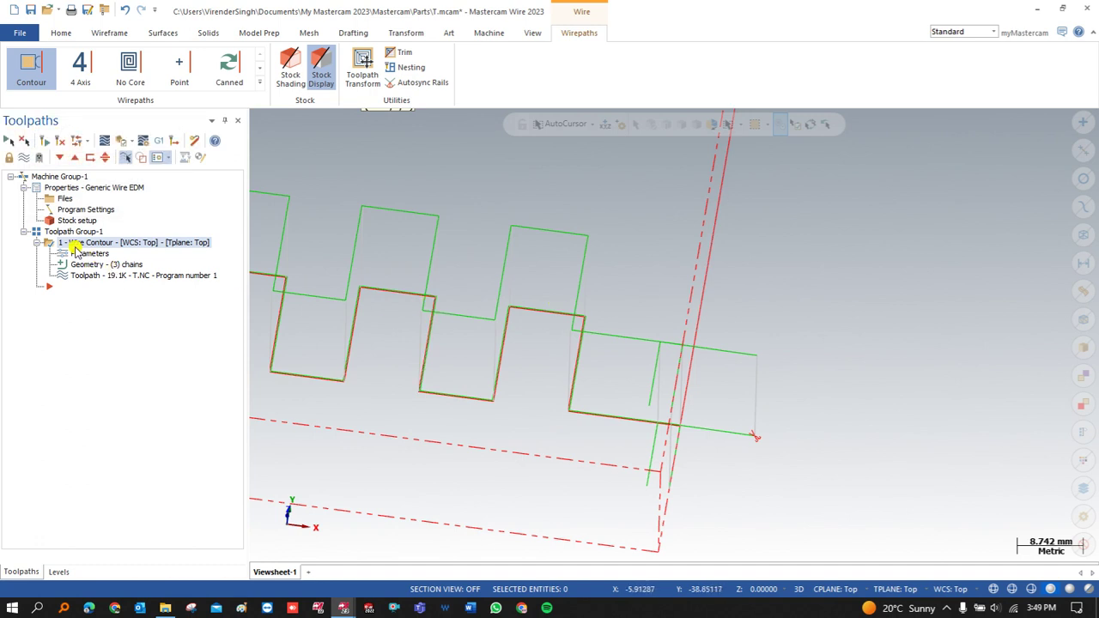
- Try changing the number of tab cuts and adding one skim cut after the tab, and revert both settings
click(75, 261)
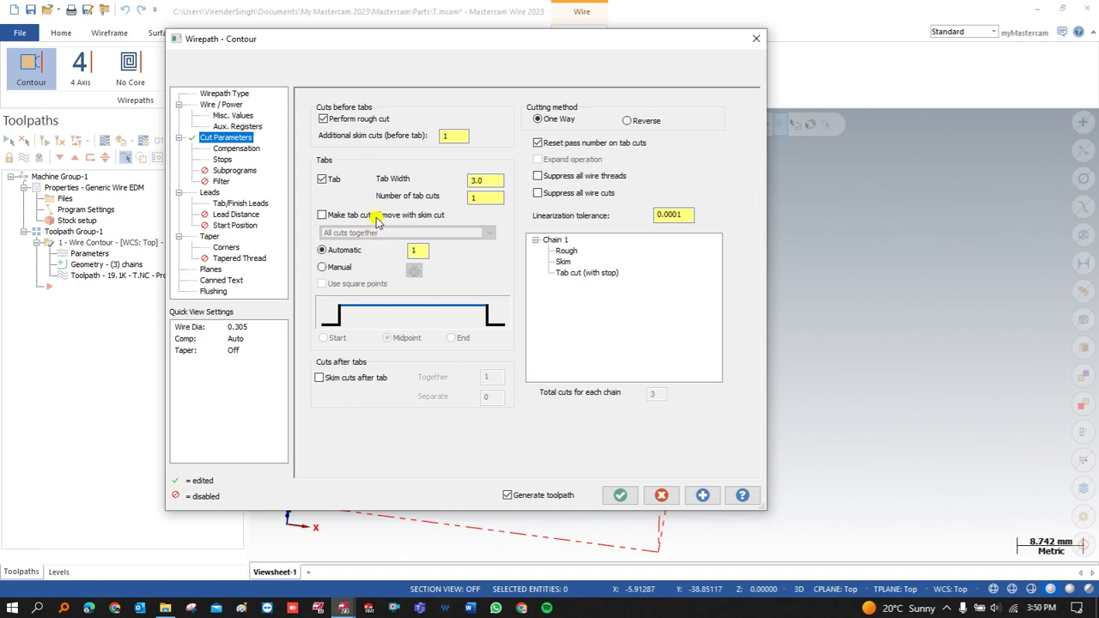
double_click(478, 198)
text(6)
double_click(490, 195)
click(345, 380)
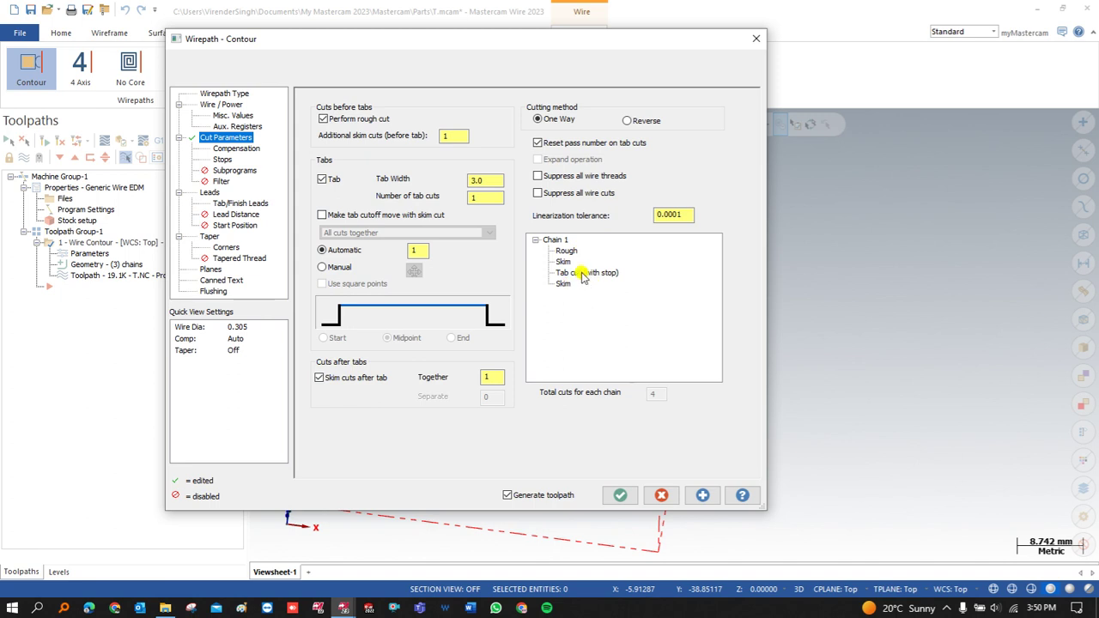
click(323, 379)
click(336, 383)
drag(497, 376, 454, 378)
click(350, 380)
- Make the tab cutoff move with the skim cut and regenerate the wire contour
click(391, 216)
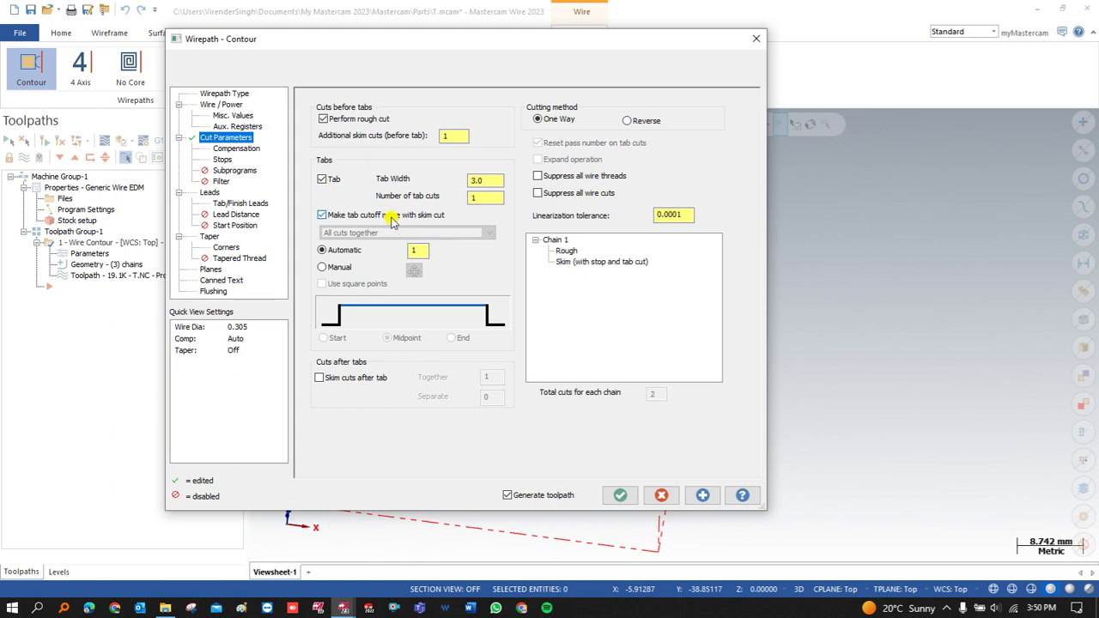
click(359, 216)
click(359, 217)
click(620, 496)
- Backplot the wire contour and examine from the top how the skim cut runs through the tab at the profile's +X end
click(105, 140)
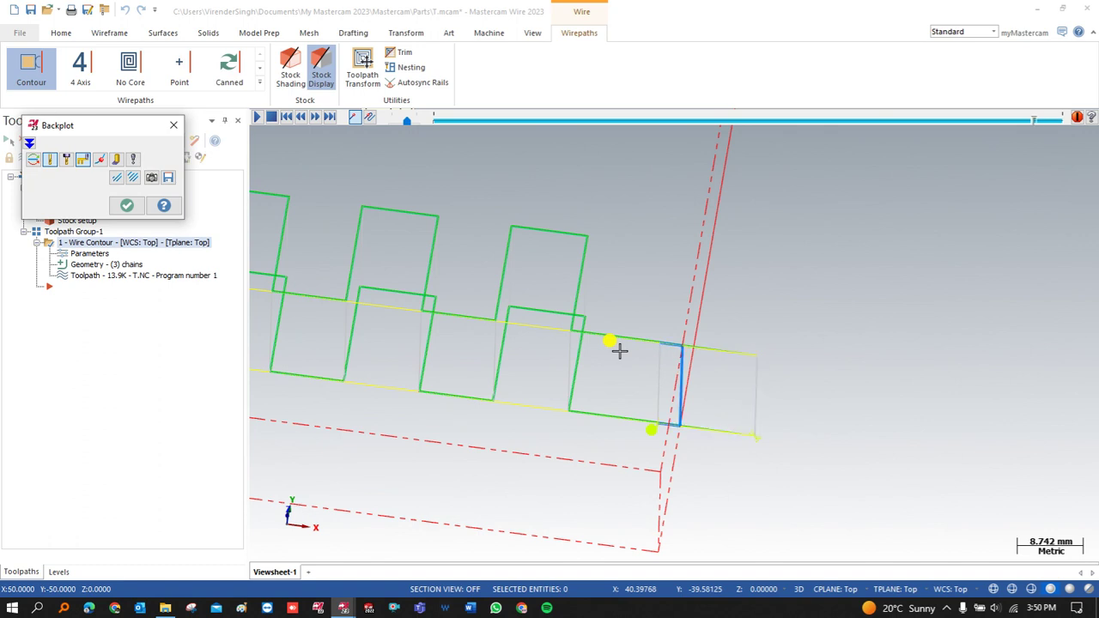
scroll(659, 427, up, 1)
right_click(626, 269)
click(653, 351)
scroll(655, 372, up, 1)
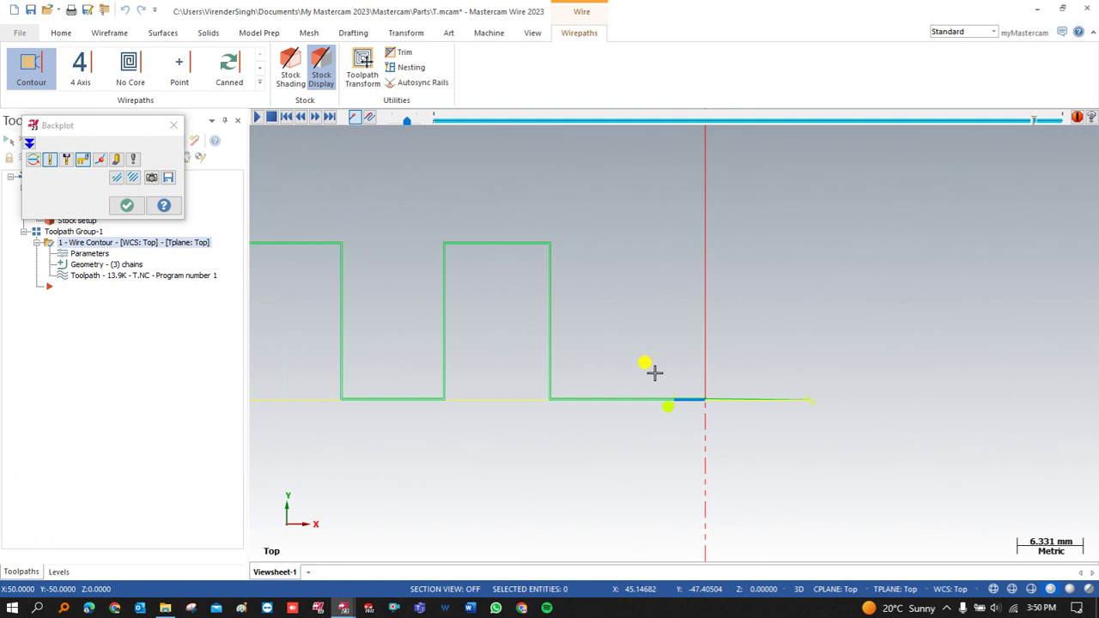
scroll(803, 375, down, 2)
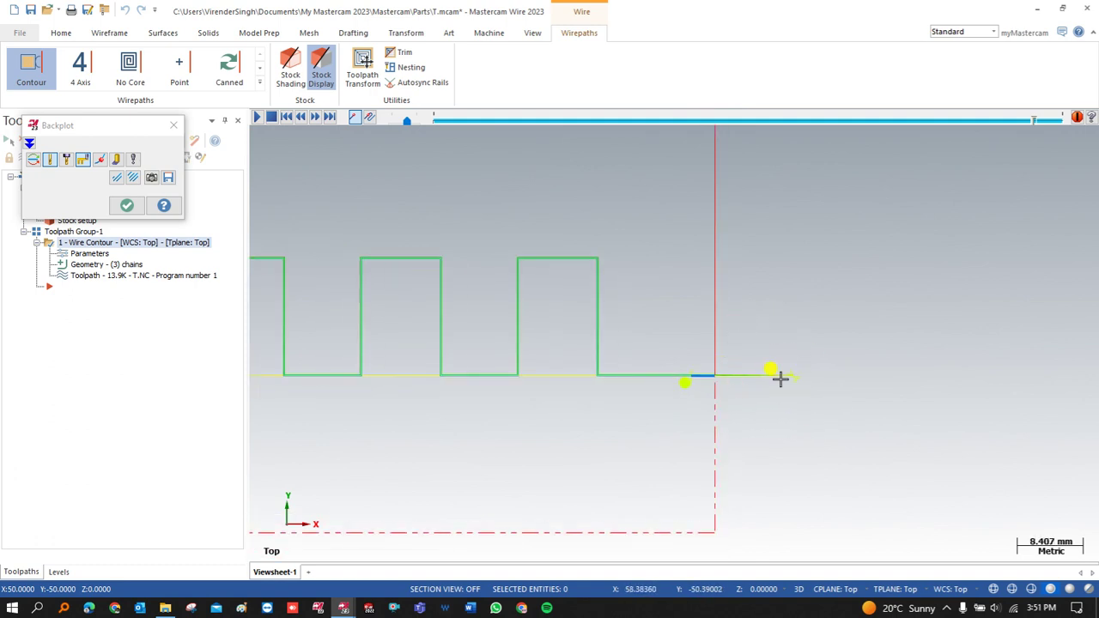
scroll(691, 392, up, 2)
scroll(692, 377, up, 7)
scroll(670, 373, down, 1)
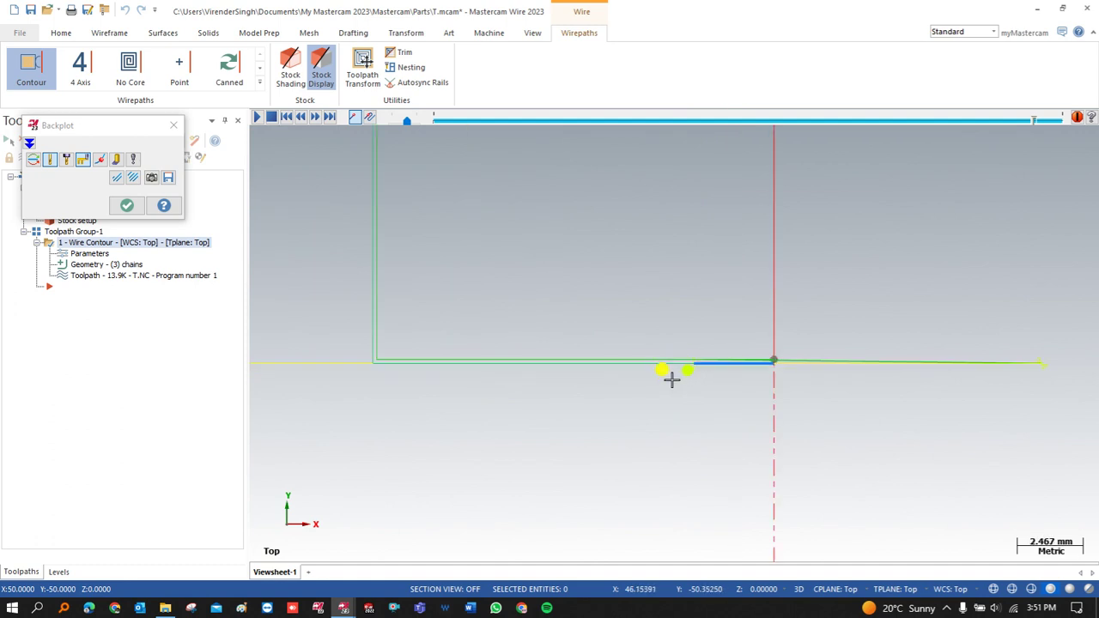
scroll(689, 365, down, 3)
scroll(893, 318, down, 3)
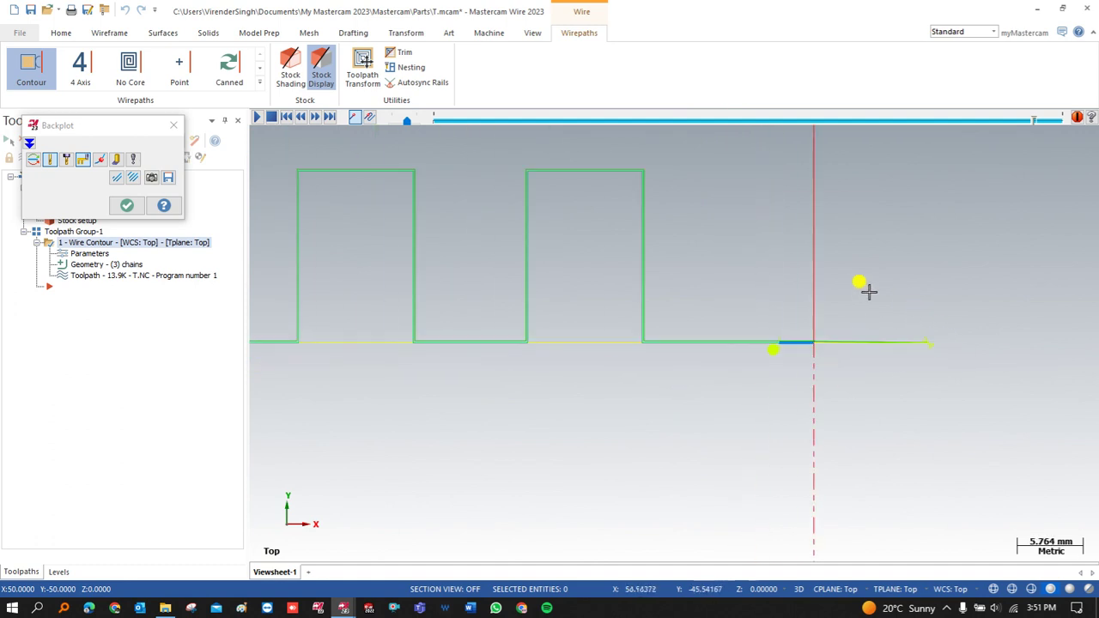
scroll(773, 232, down, 4)
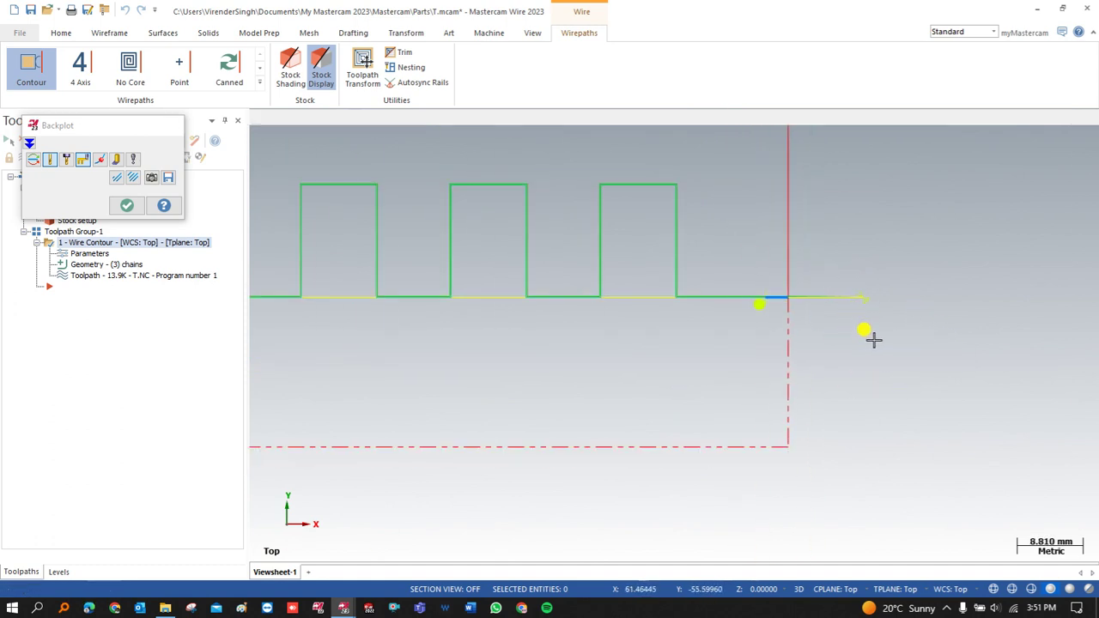
key(Escape)
- Move the wire thread point just outside the stock's +X, -Y corner, at about X51.6 Y-71.9, and regenerate the wire contour
drag(835, 257, 893, 346)
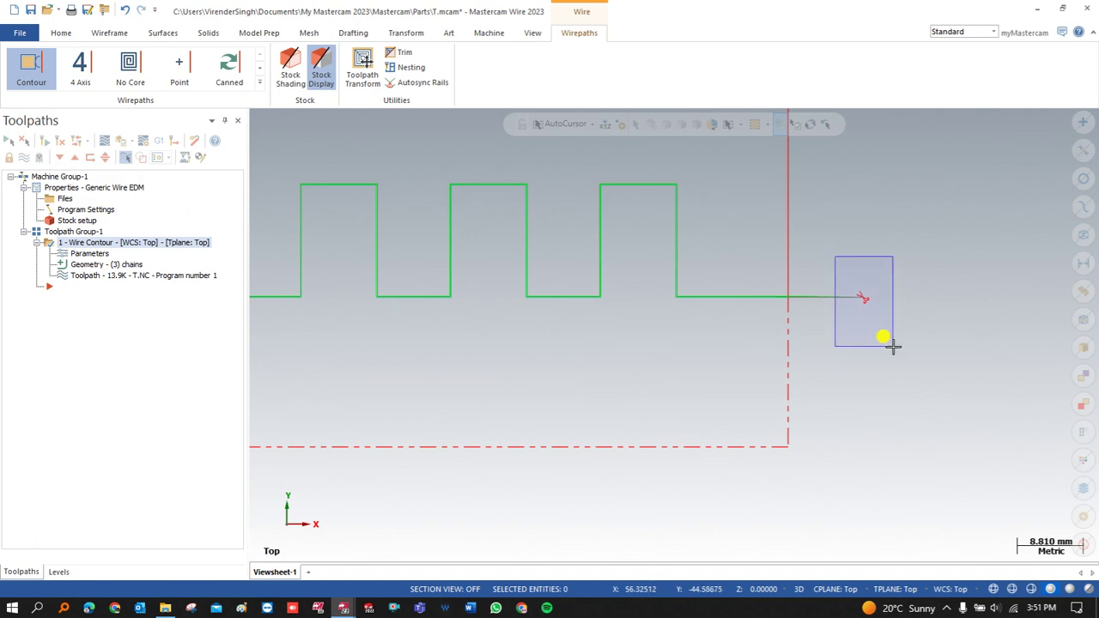
double_click(864, 297)
click(861, 346)
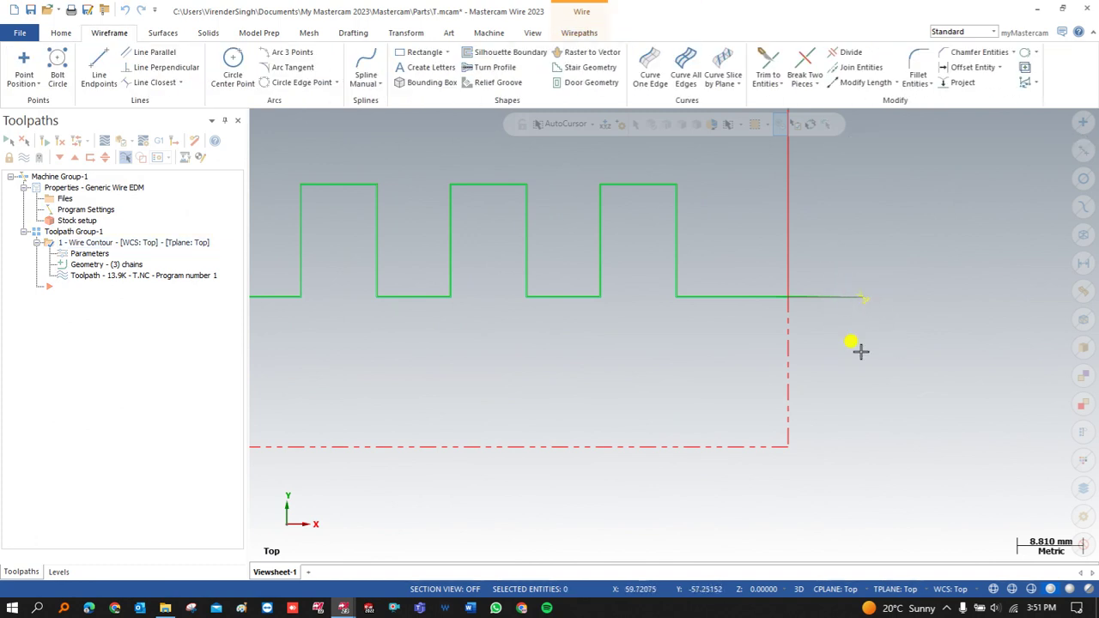
click(799, 462)
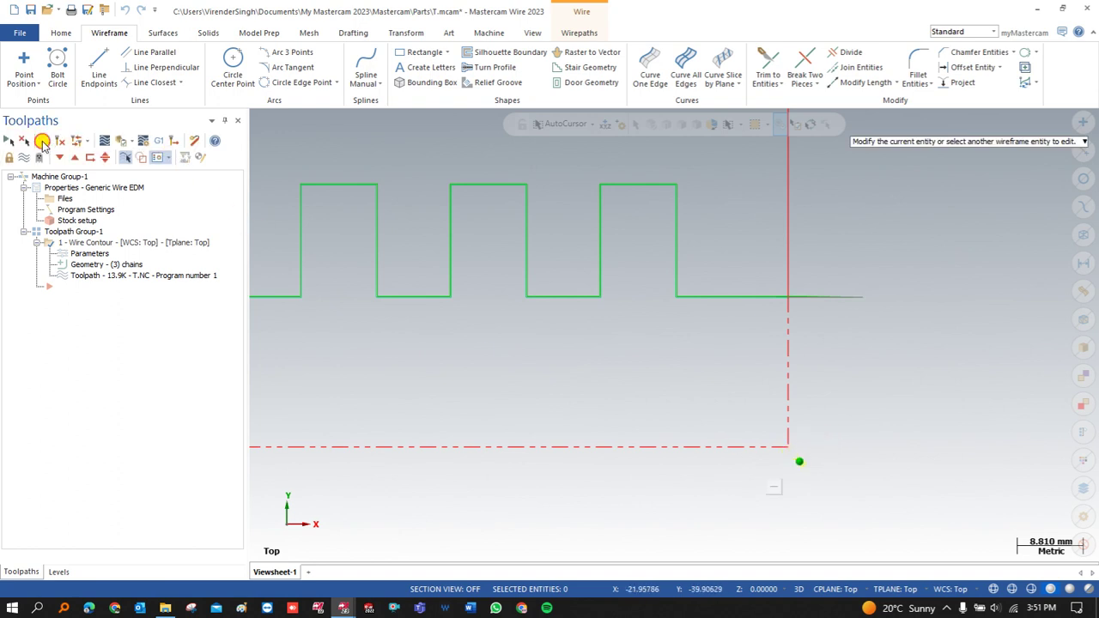
click(768, 365)
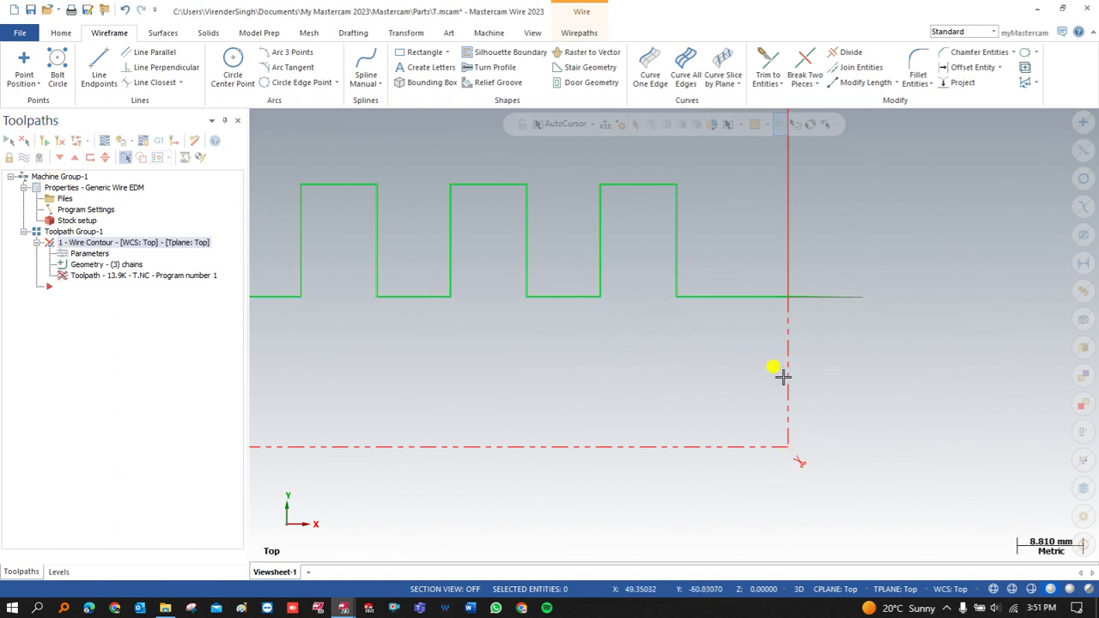
click(47, 141)
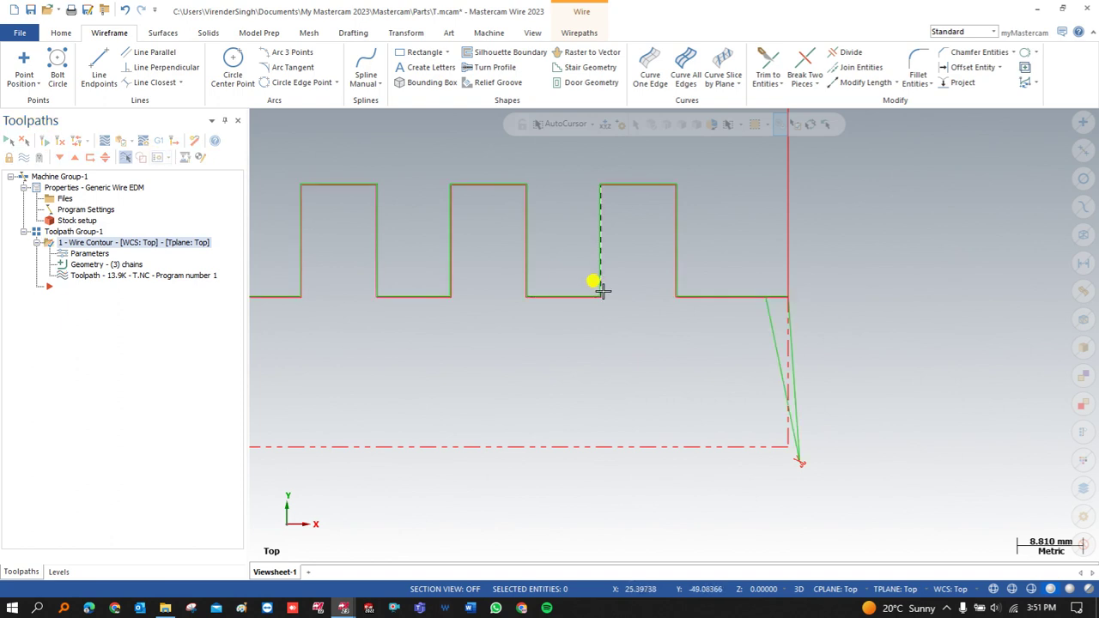
- Backplot the regenerated contour to examine the combined skim and tab cut from the moved thread point
click(102, 142)
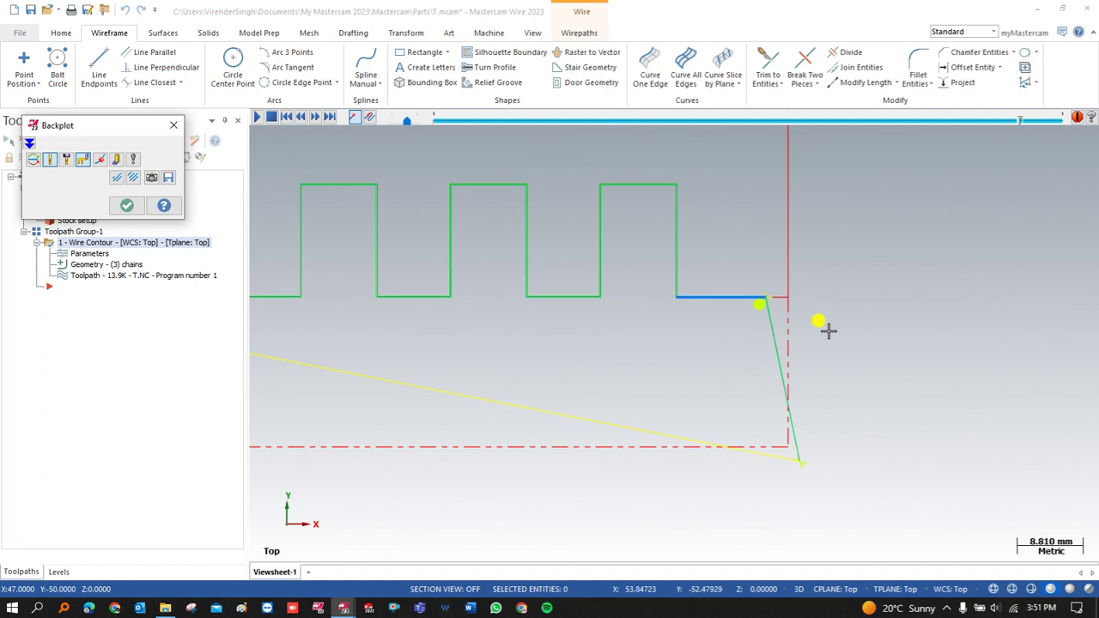
scroll(759, 304, up, 2)
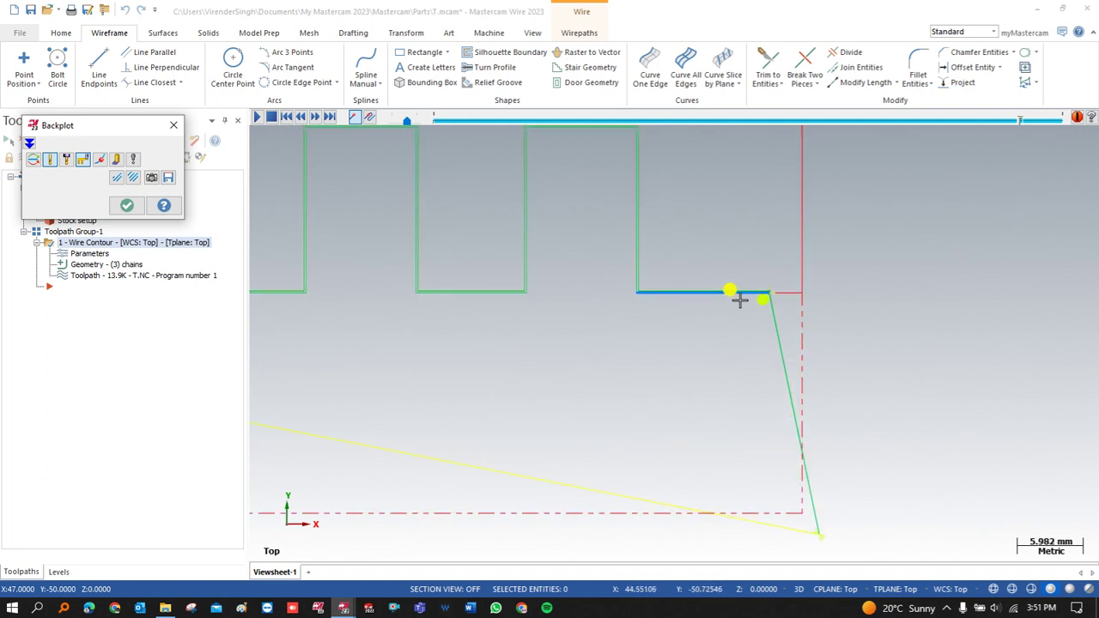
key(Escape)
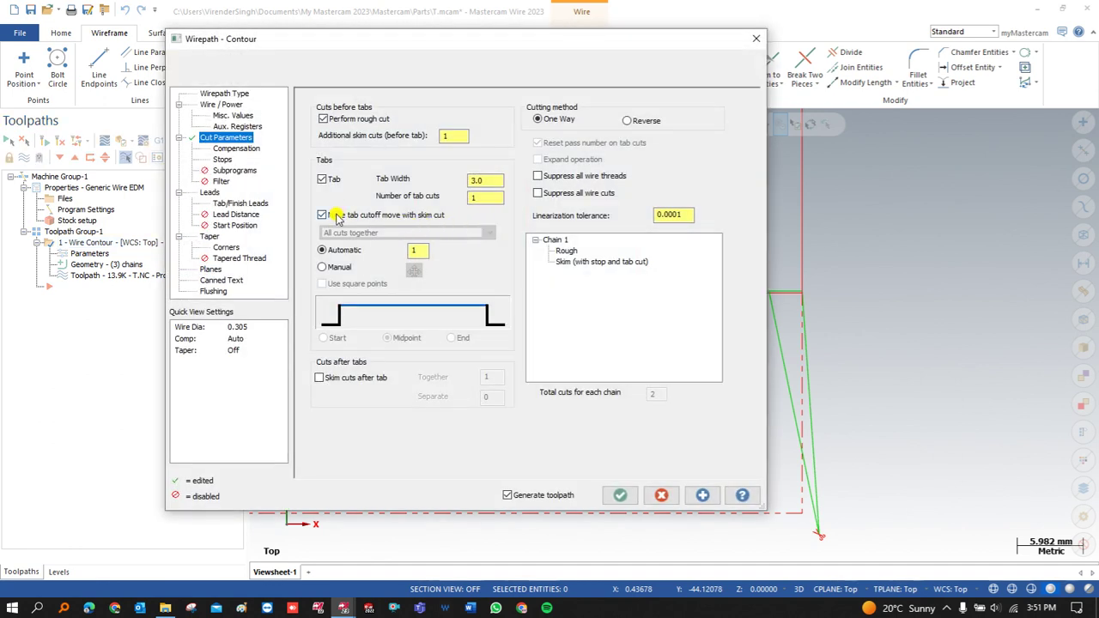
- Turn off making the tab cutoff move with the skim cut, regenerate the contour, and backplot its separate tab cut
click(322, 215)
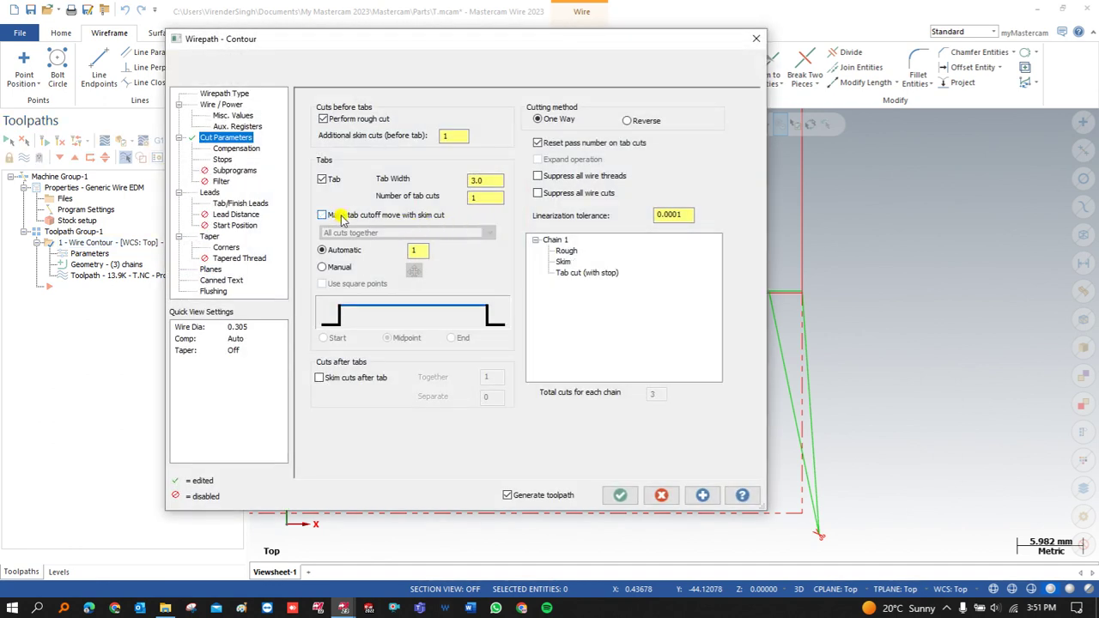
click(620, 495)
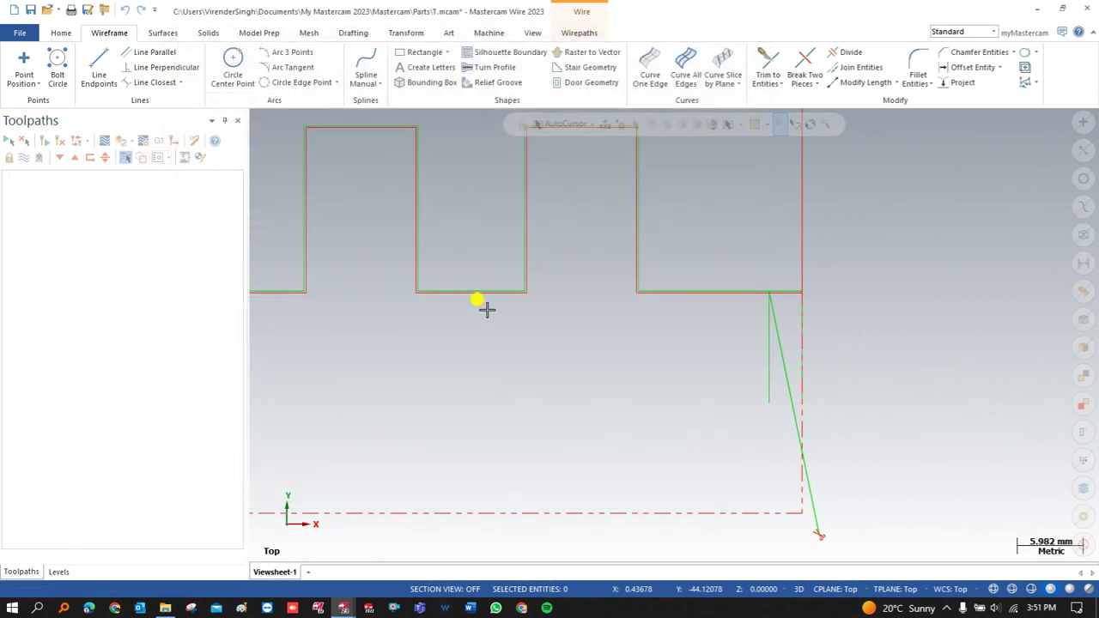
click(99, 140)
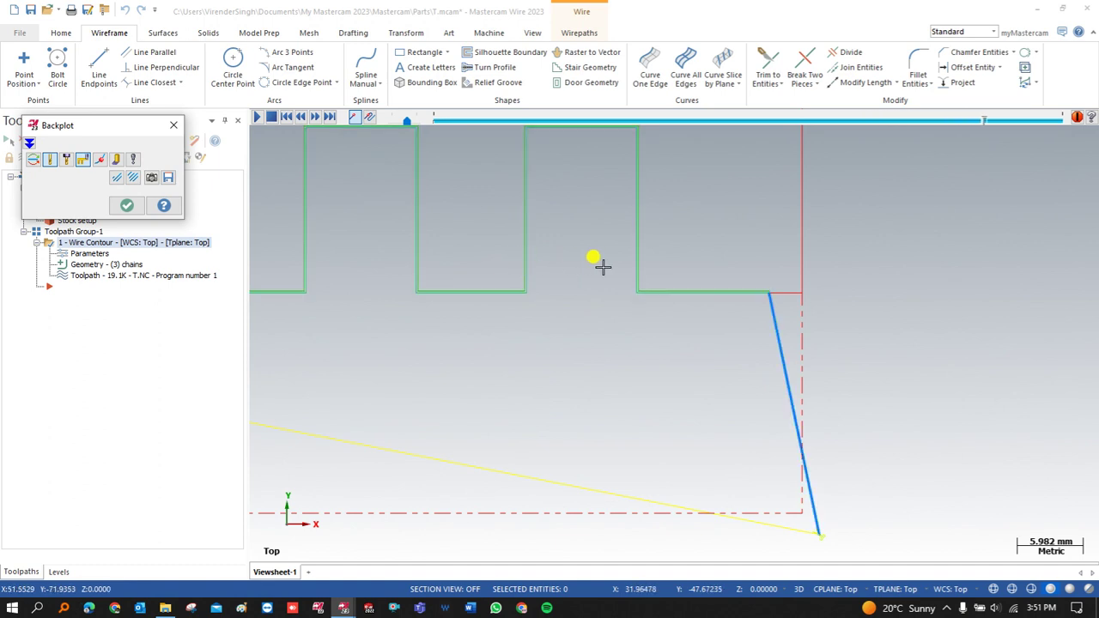
scroll(744, 298, down, 3)
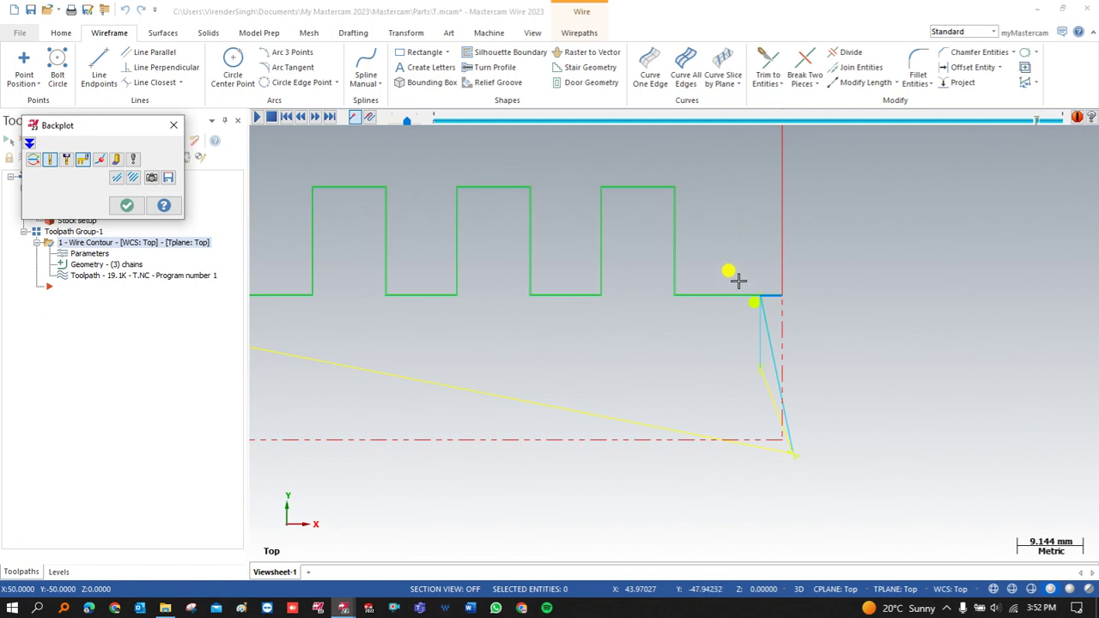
scroll(785, 336, up, 3)
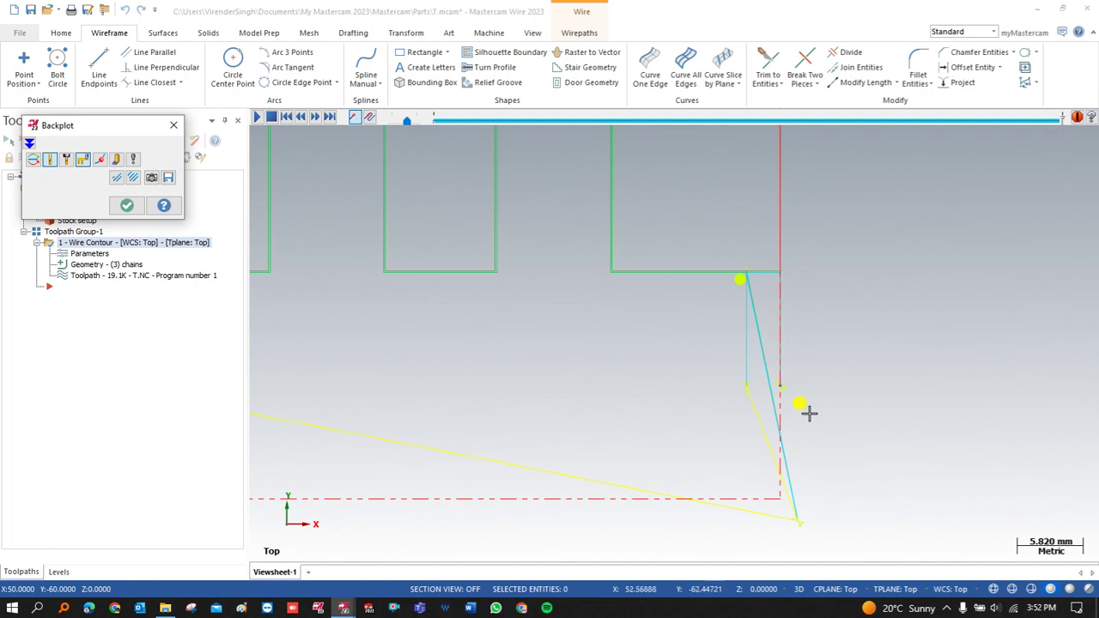
key(Escape)
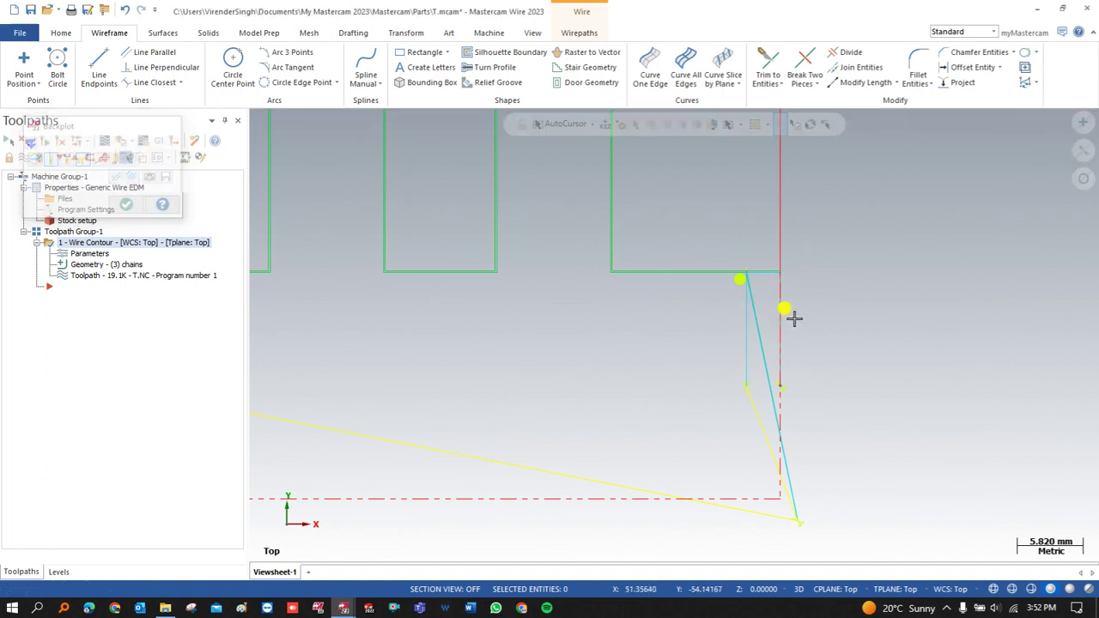
- Try one skim cut after the tab in the contour's cut parameters, and review the compensation settings
click(61, 245)
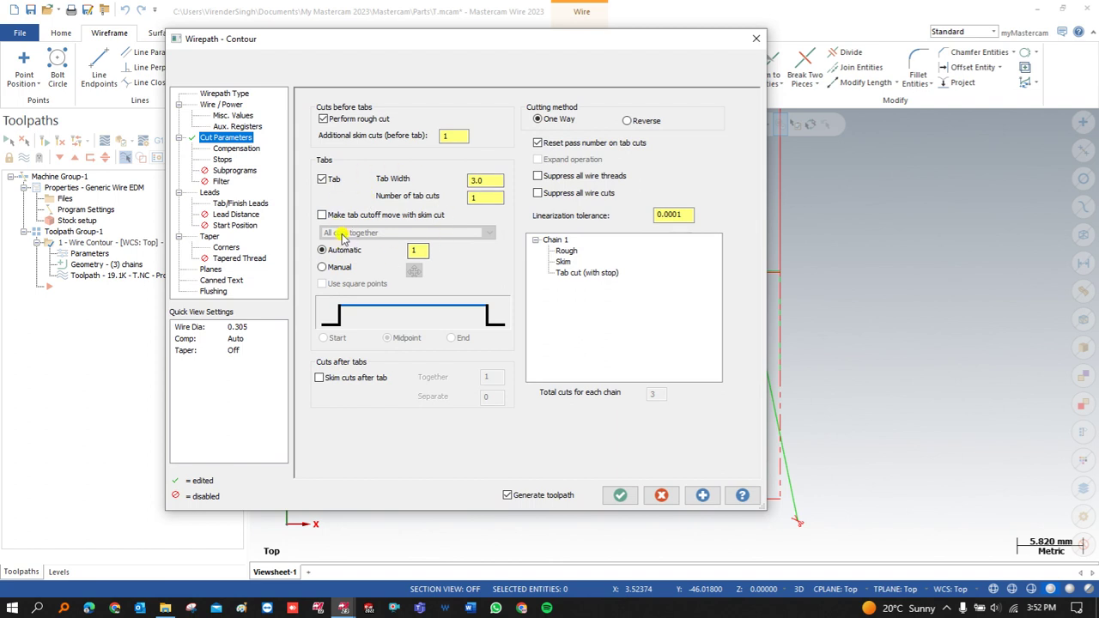
click(320, 378)
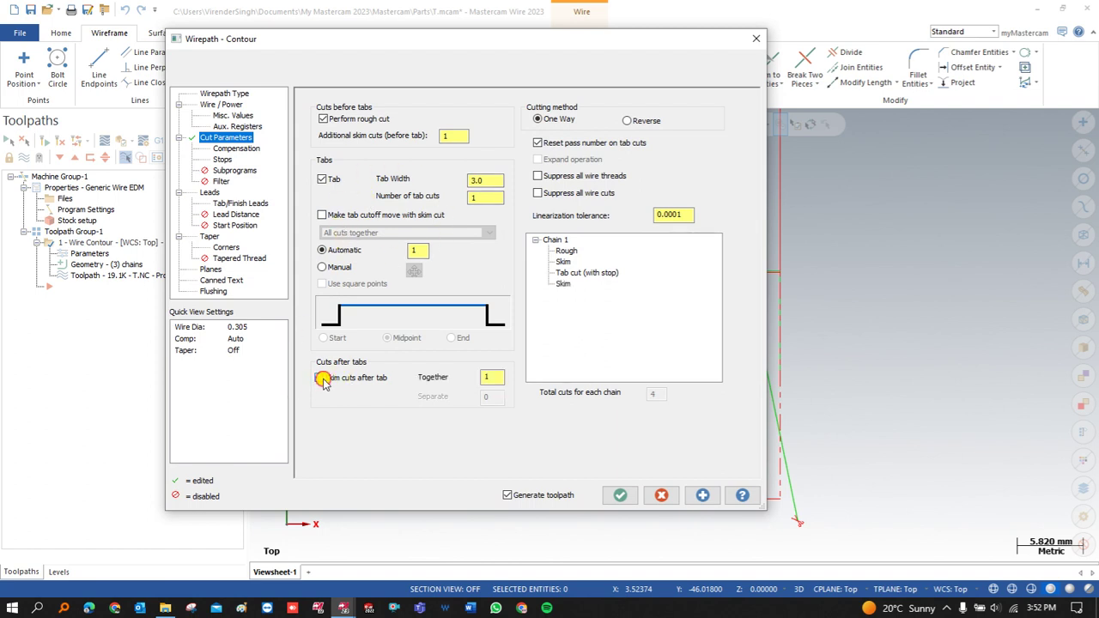
click(228, 150)
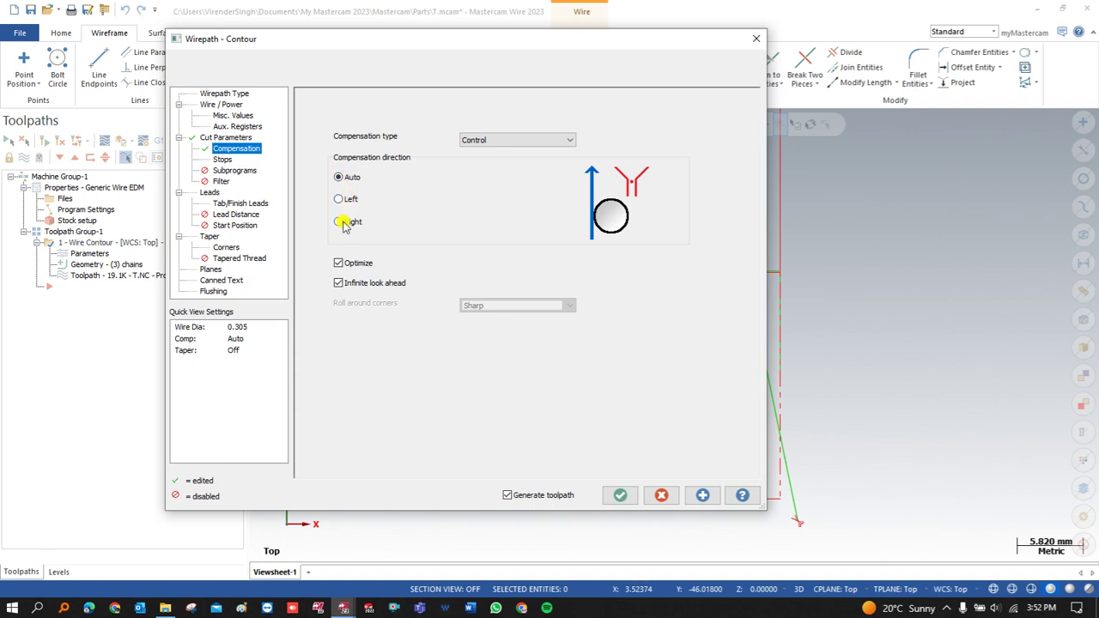
- Try outputting the stop code after the tab and omitting it before the tab, and restore both stop settings
click(221, 160)
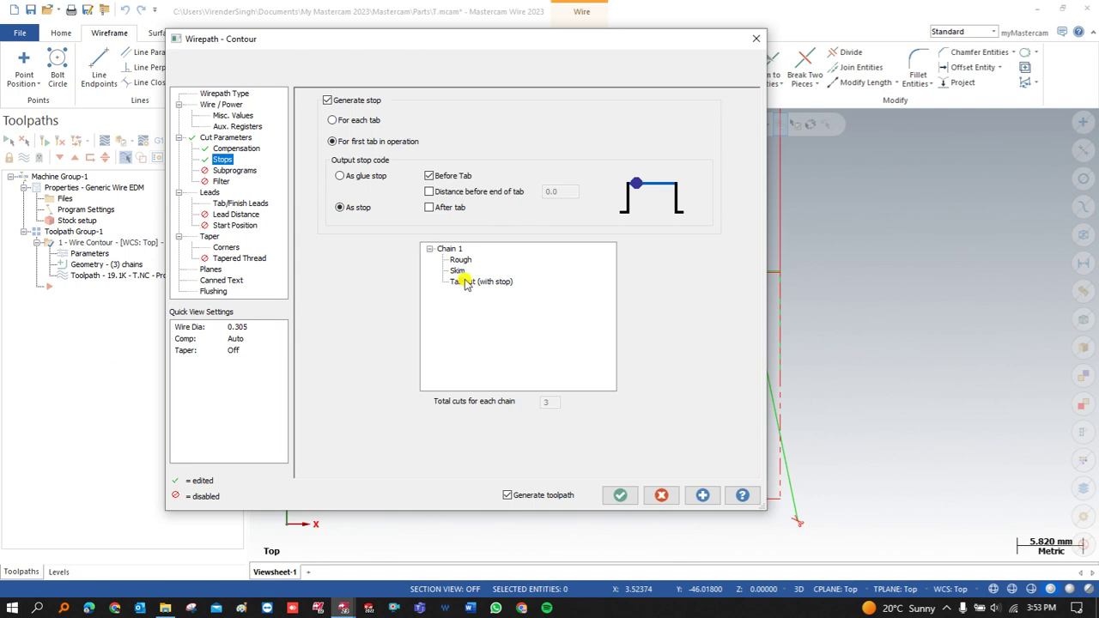
click(430, 208)
click(430, 208)
click(429, 176)
click(429, 176)
- Keep the tab enabled in the cut parameters and make the tab cutoff move with the skim cut
click(222, 137)
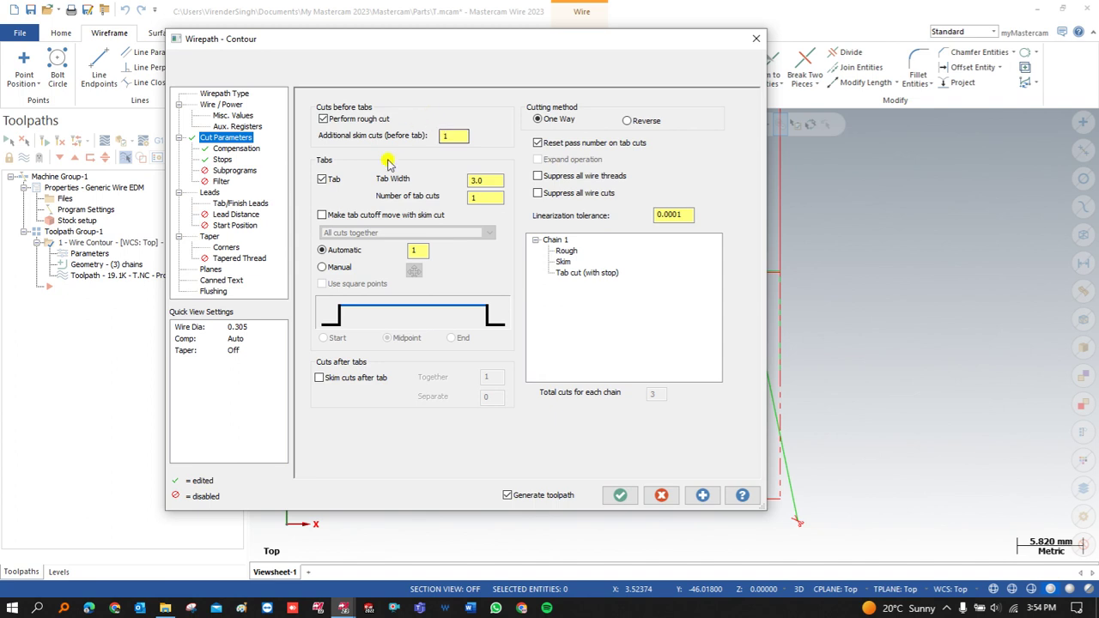
double_click(443, 138)
click(322, 179)
click(323, 181)
click(325, 217)
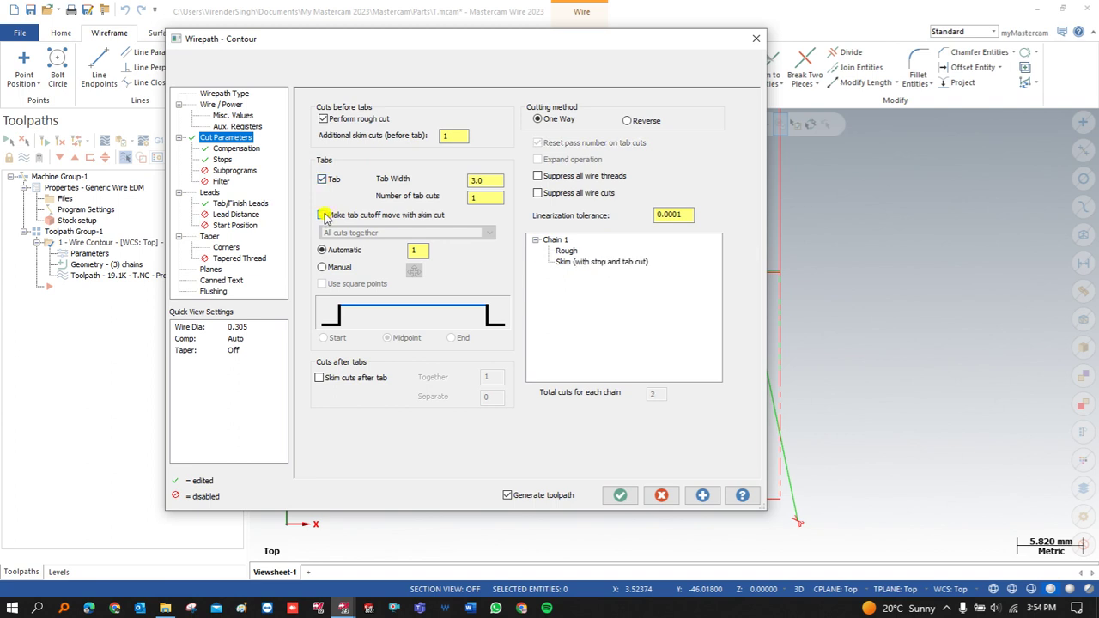
- Set the additional skim cuts before the tab to 0 and enable one skim cut after the tab
click(442, 136)
text(0)
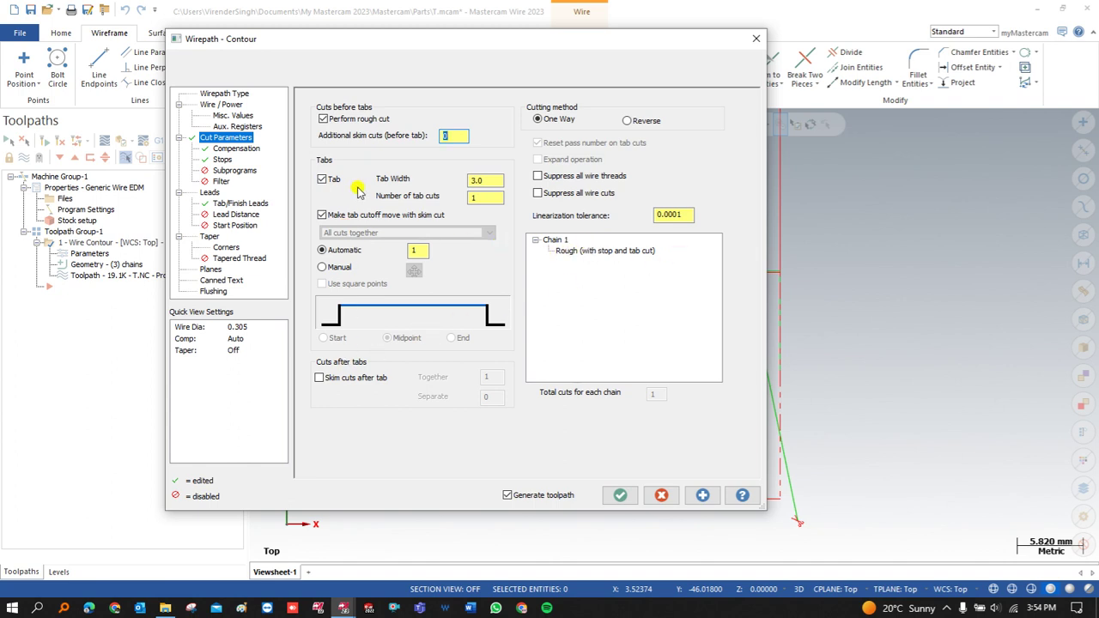
click(320, 377)
click(320, 379)
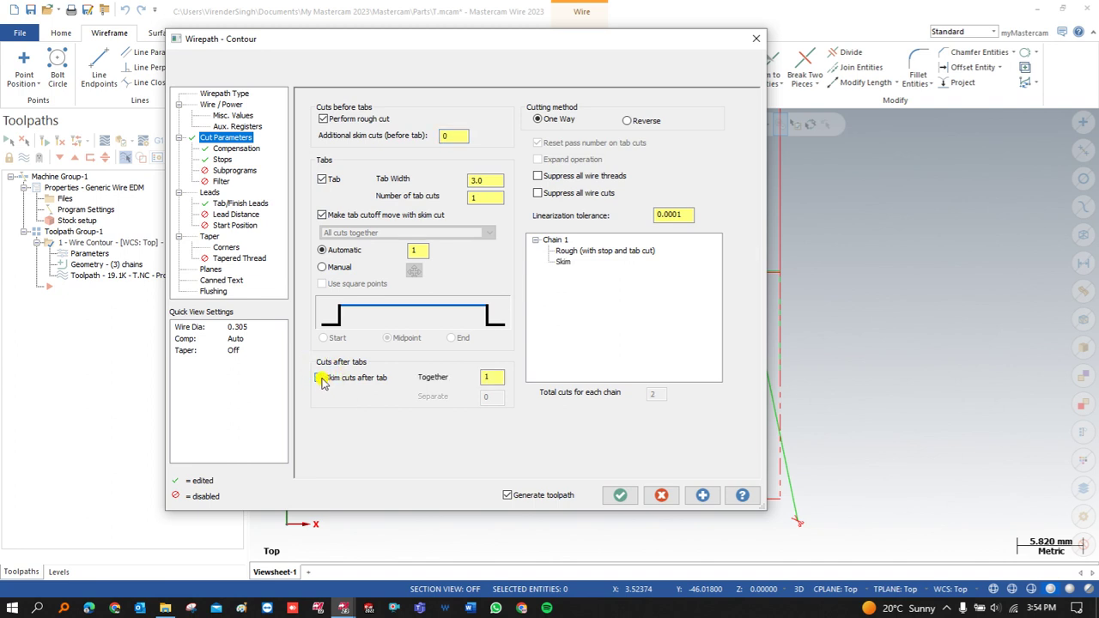